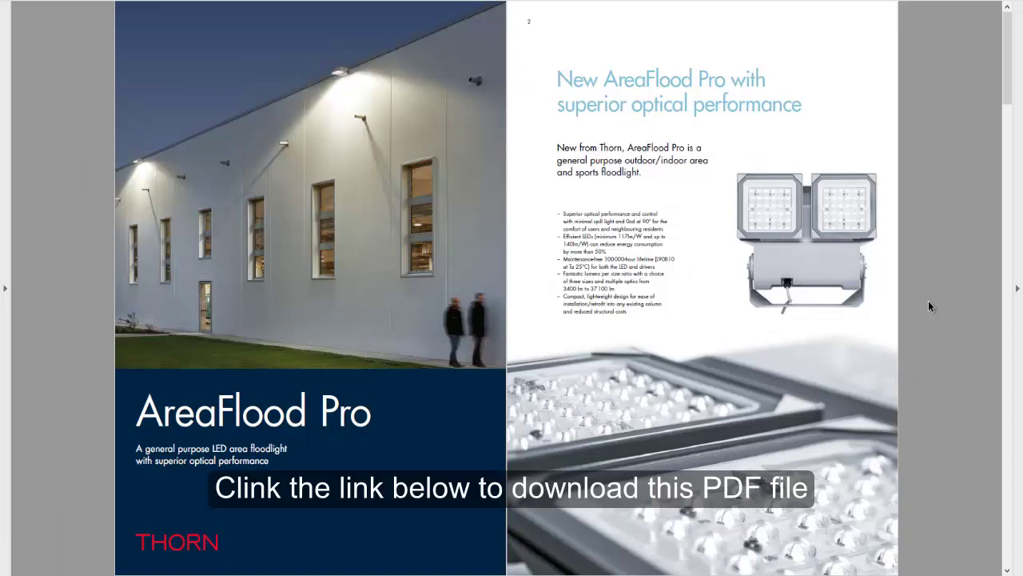
- Read through the AreaFlood Pro brochure, including the application examples, luminaire dimensions and back page
scroll(928, 307, down, 1)
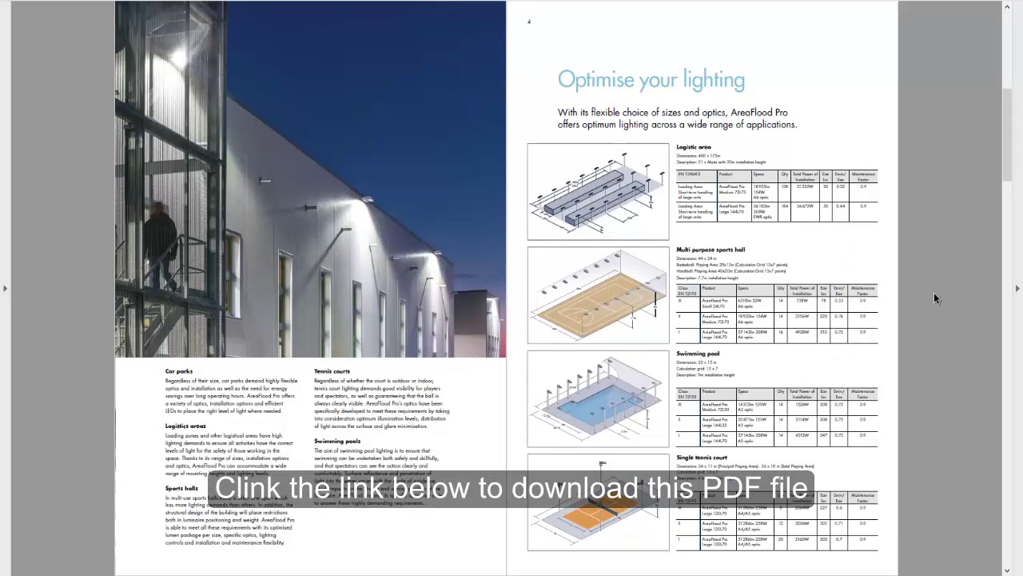
key(Page_Up)
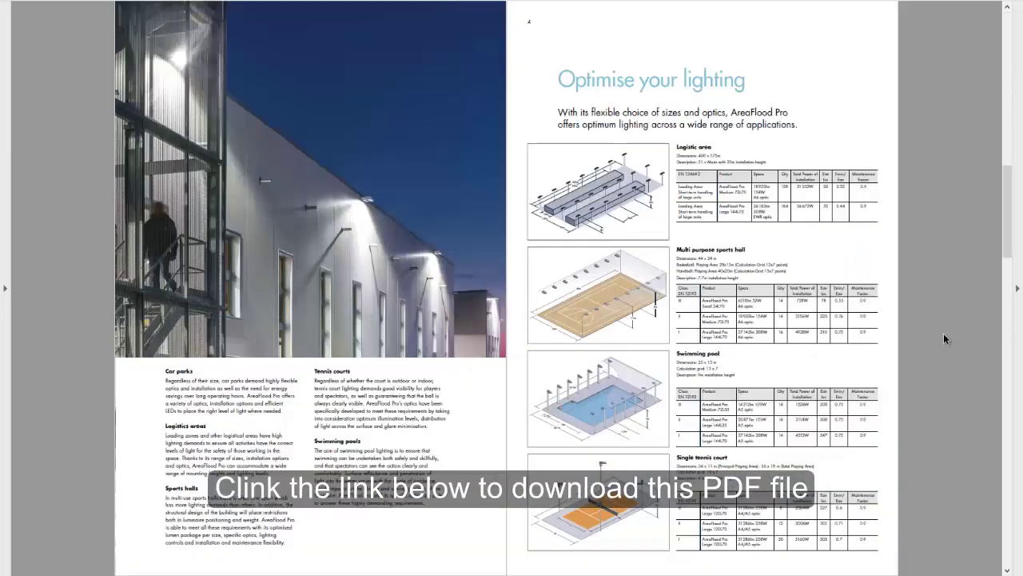
key(Page_Up)
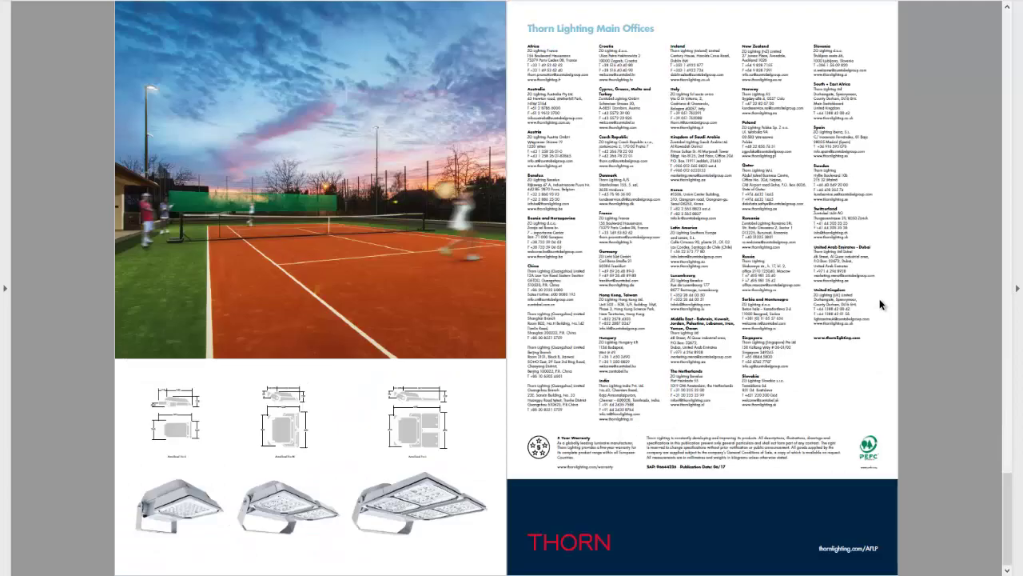
scroll(879, 304, up, 10)
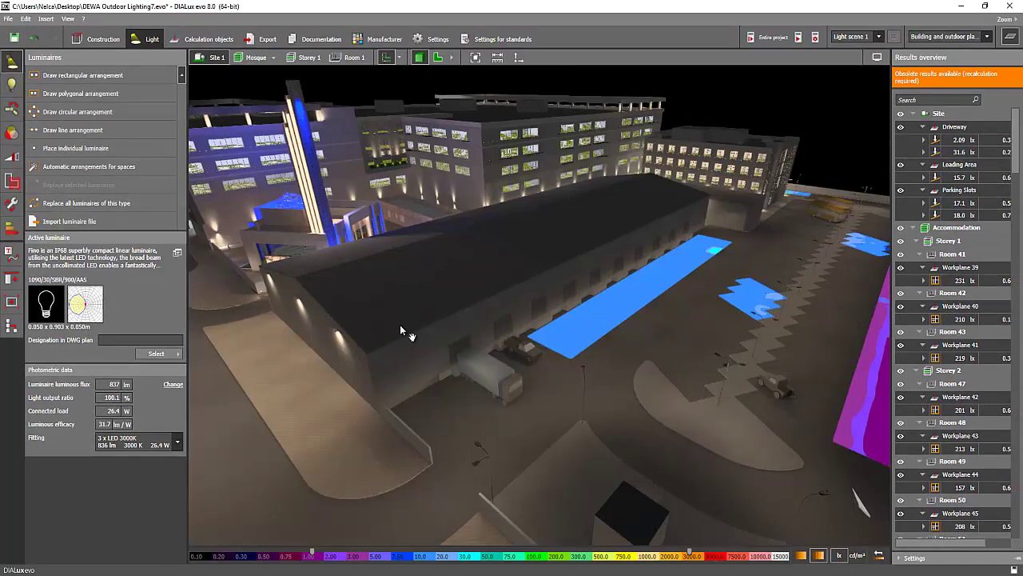
- Examine the warehouse's gable wall lights and loading-bay side in the 3D site model
drag(402, 328, 547, 346)
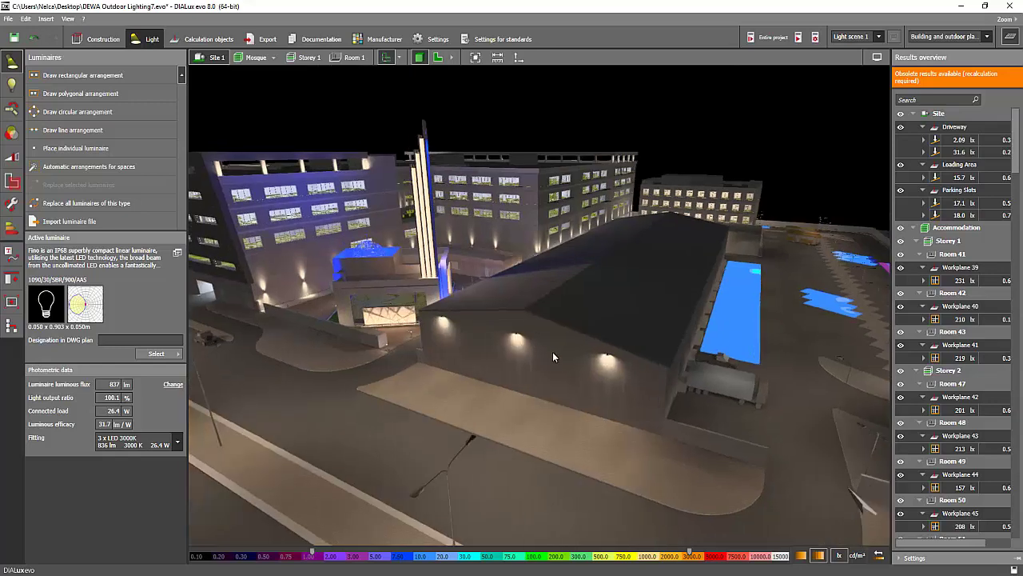
drag(598, 360, 488, 359)
drag(416, 340, 382, 426)
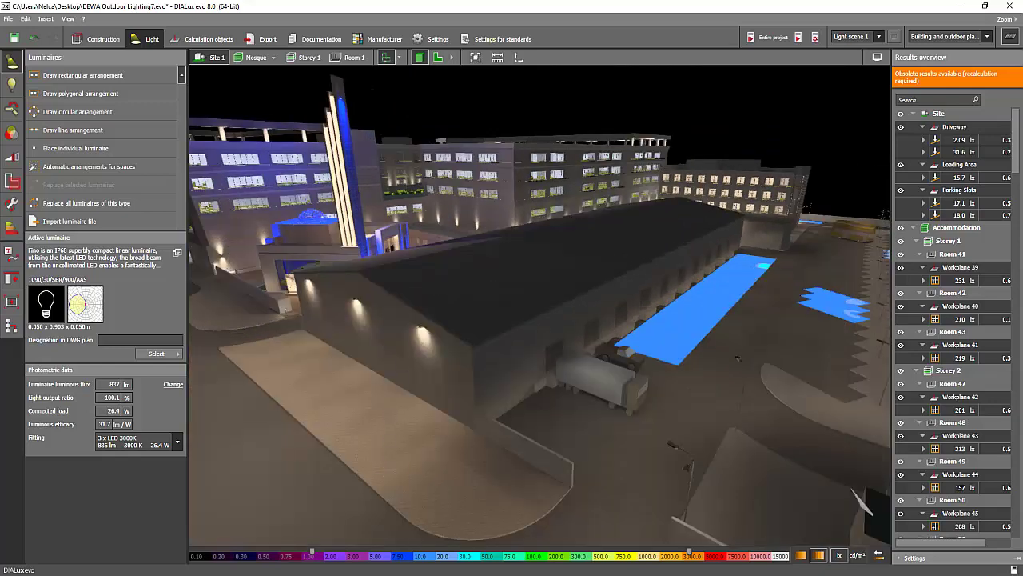
- Switch to the browser and review the Thorn Areaflood Pro product page down to the Small, Asymmetric optic 40°, bi-power variants
key(alt+Tab)
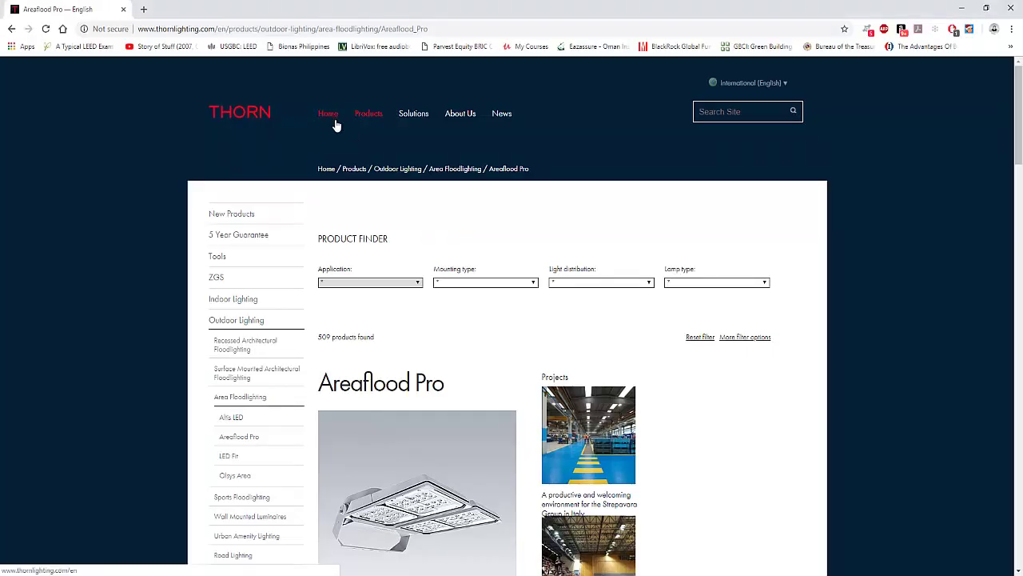
scroll(366, 175, down, 3)
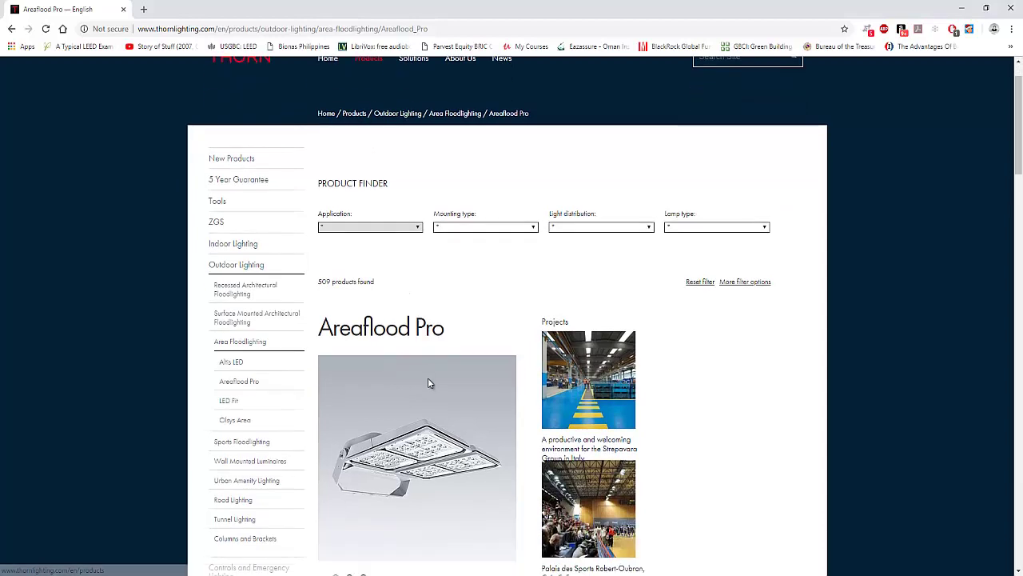
scroll(376, 368, down, 5)
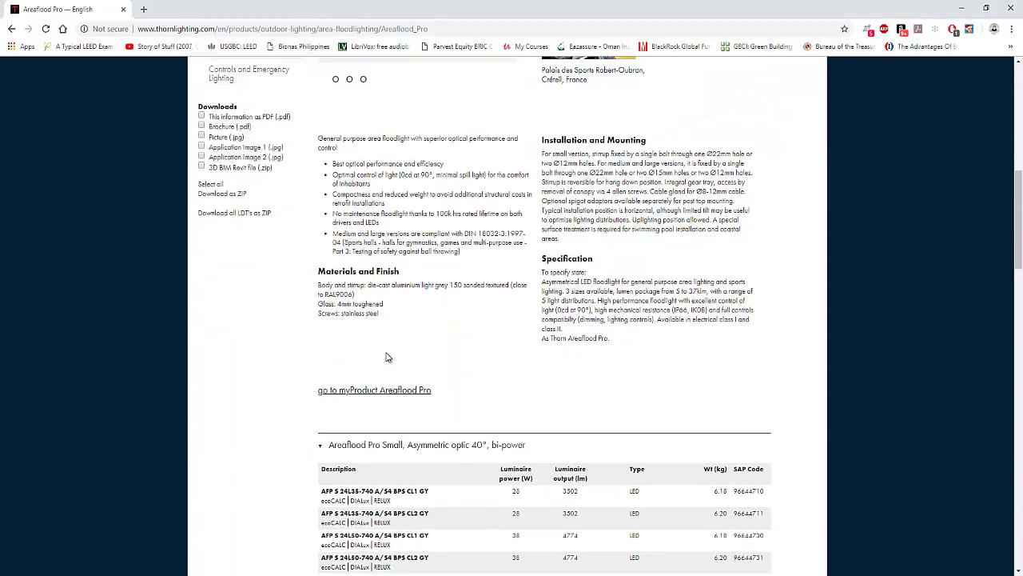
scroll(414, 396, down, 2)
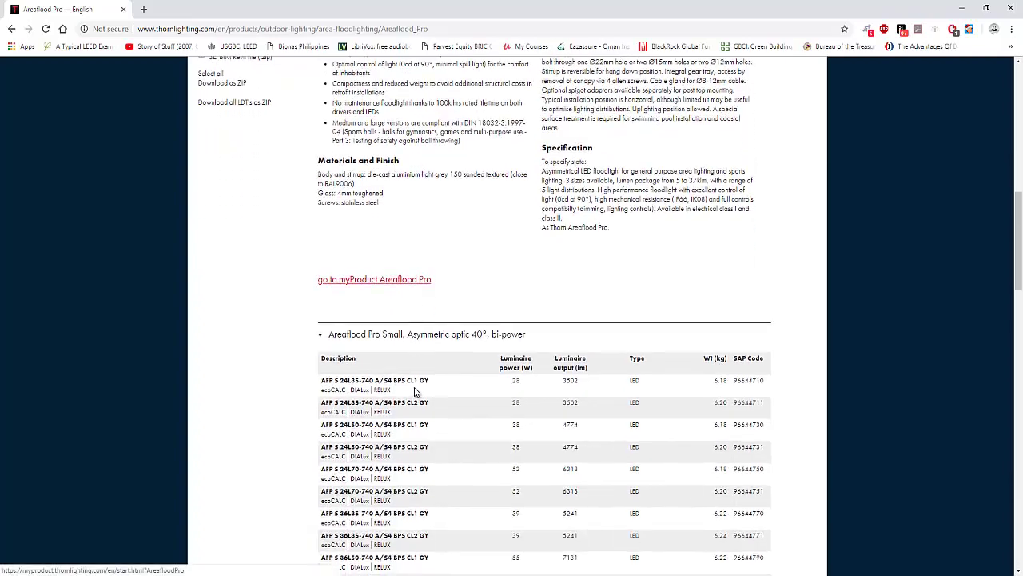
scroll(404, 441, down, 3)
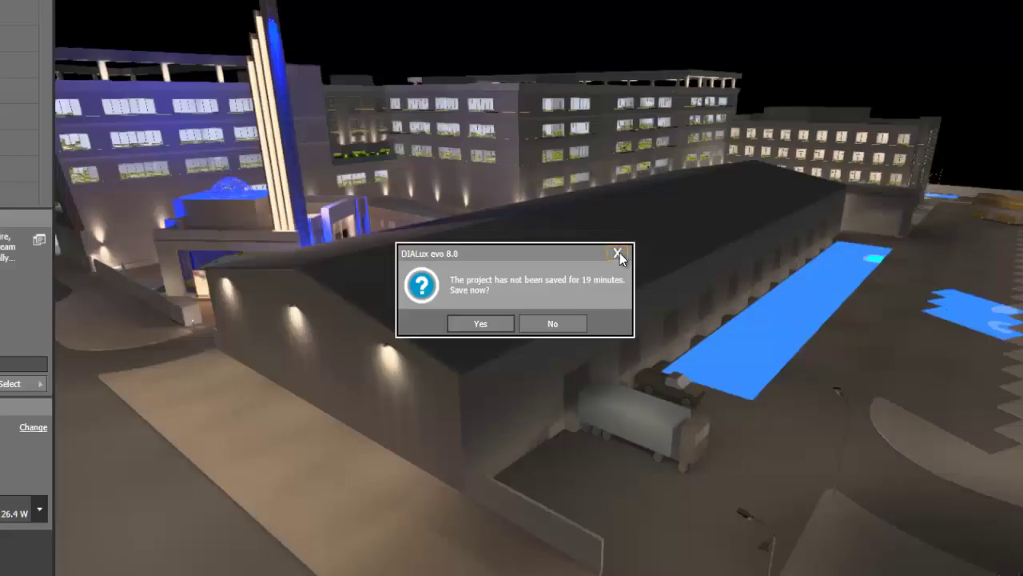
- Dismiss the save reminder and inspect the loading bays along the warehouse's long side in the 3D view
click(620, 253)
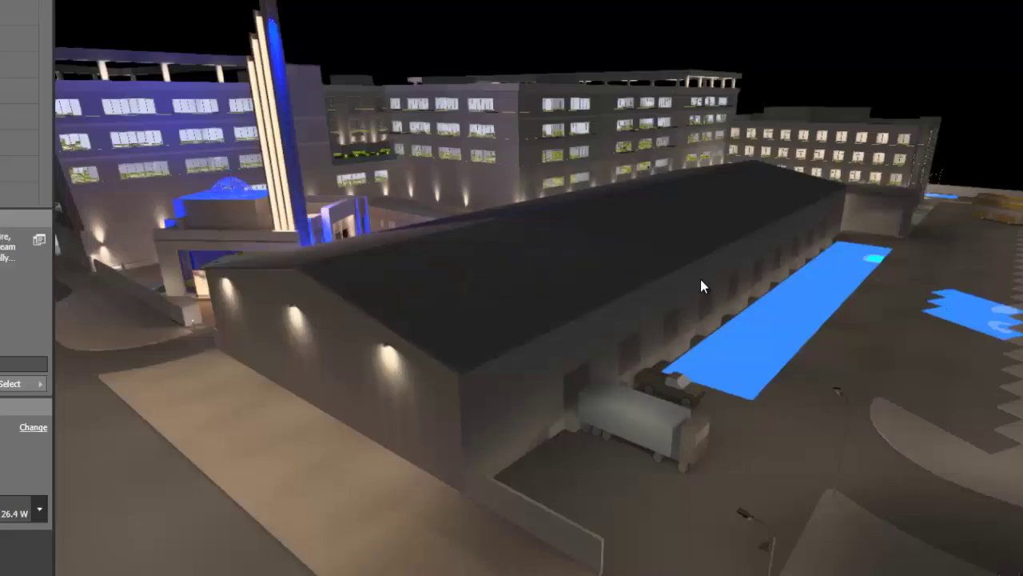
right_drag(693, 283, 637, 356)
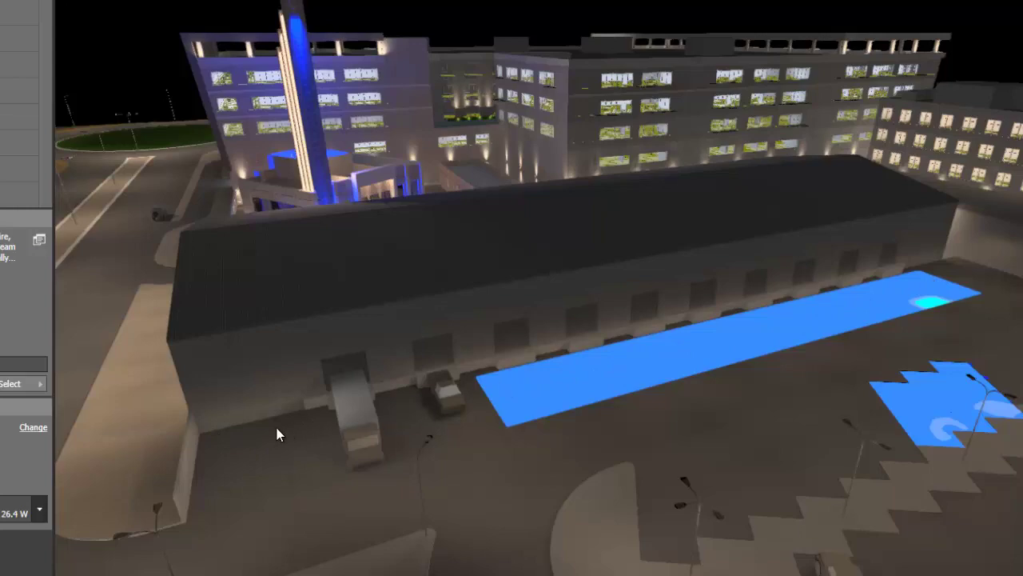
right_drag(259, 406, 279, 400)
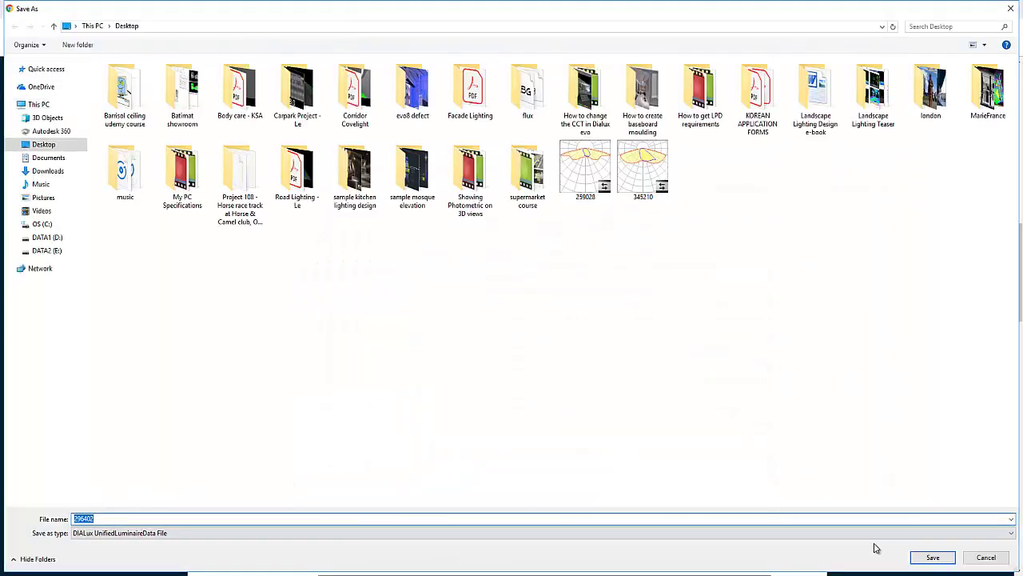
- Save the floodlight's DIALux luminaire data file as 296402 on the Desktop and open it in DIALux evo
click(932, 557)
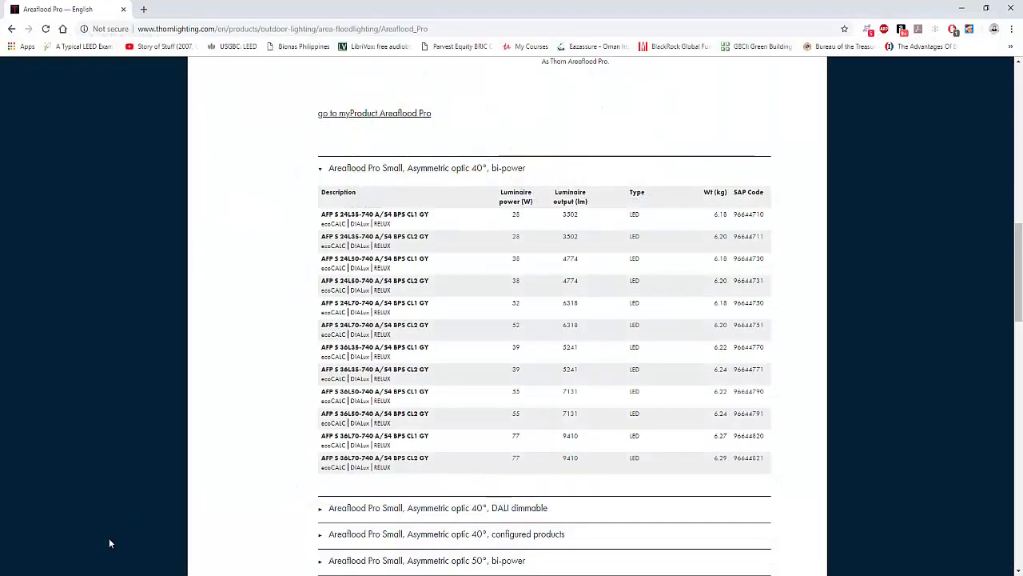
click(48, 562)
mouse_move(326, 575)
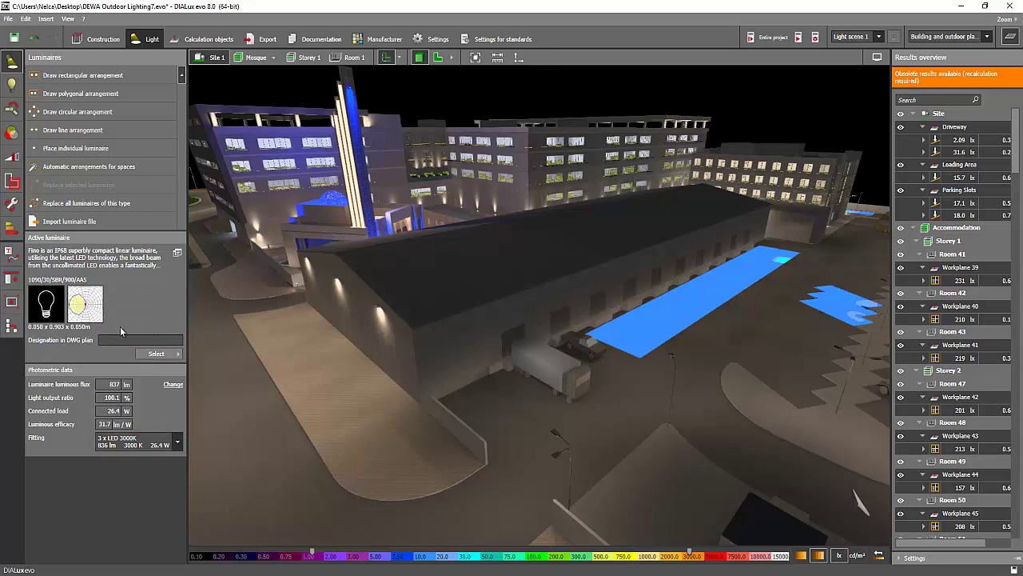
- Draw an 88.4 m line arrangement of AFP S 36L70-740 floodlights along the warehouse's loading-bay side in plan and rotate them toward the loading area
right_drag(250, 304, 254, 305)
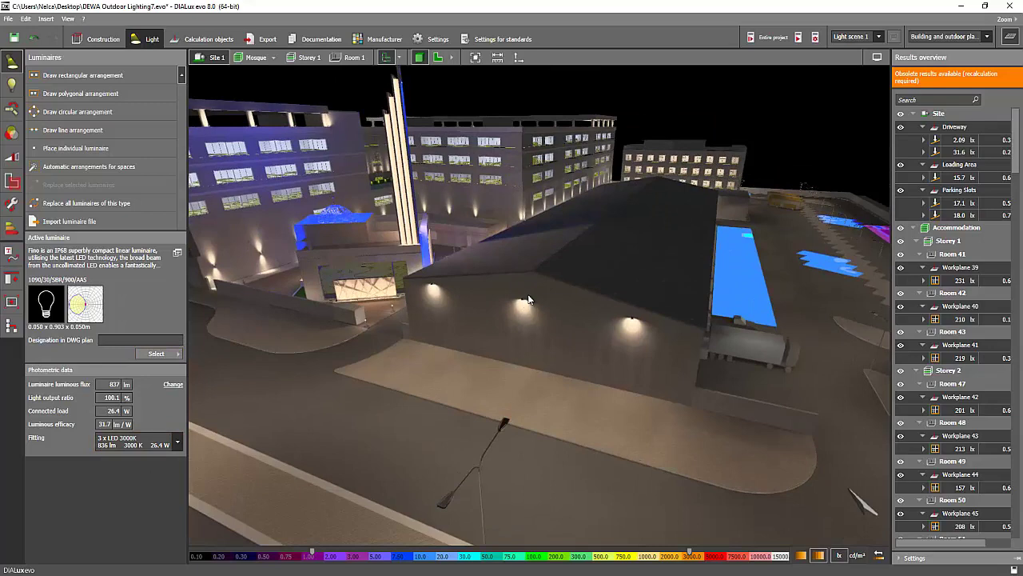
right_drag(638, 110, 592, 139)
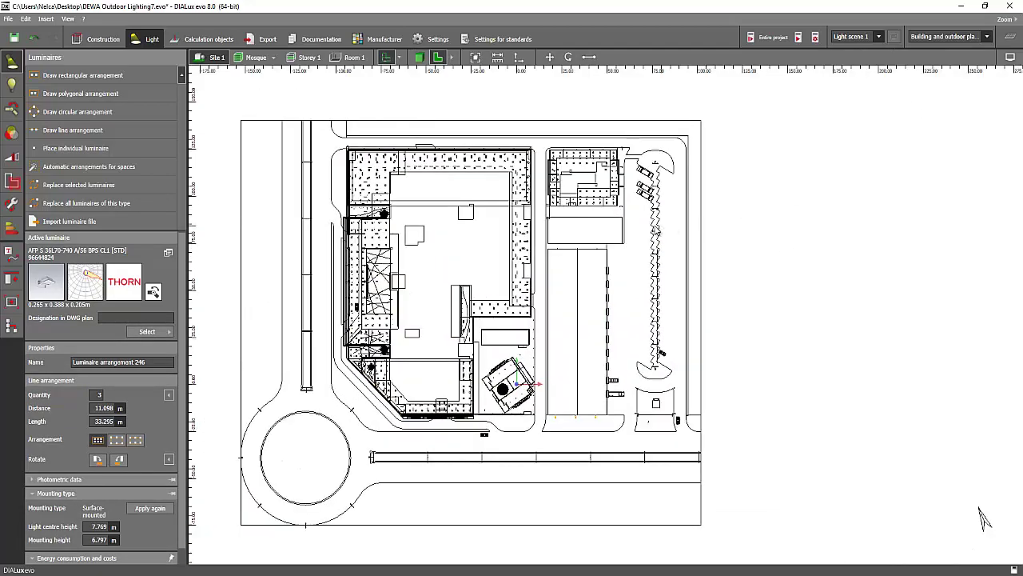
scroll(983, 518, up, 5)
scroll(455, 263, up, 2)
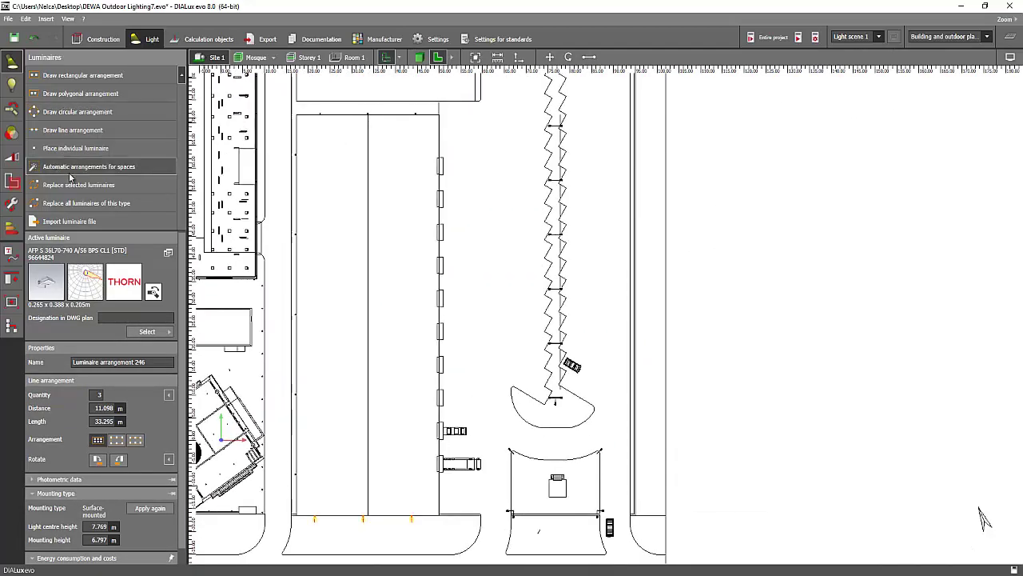
click(54, 131)
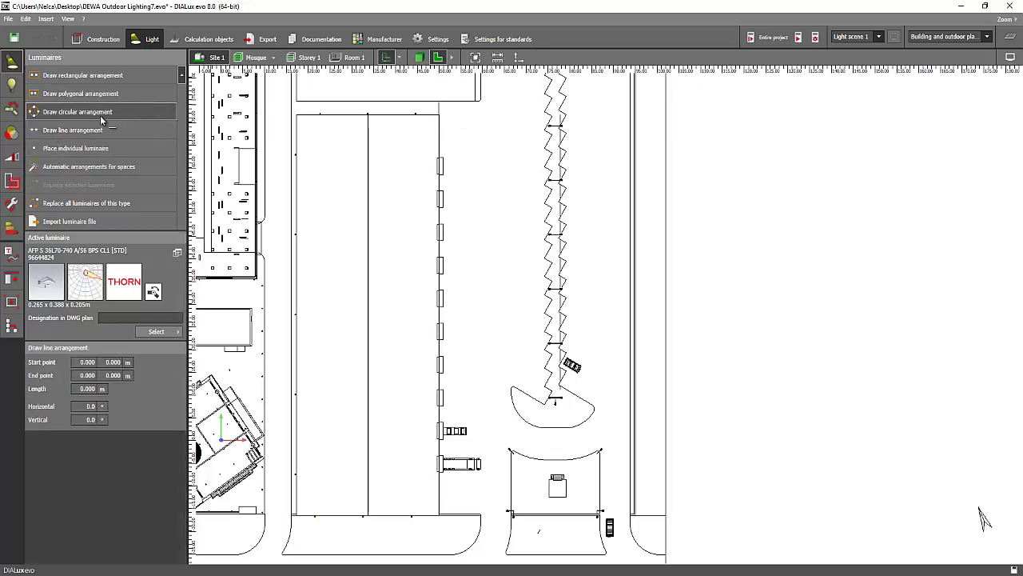
click(441, 120)
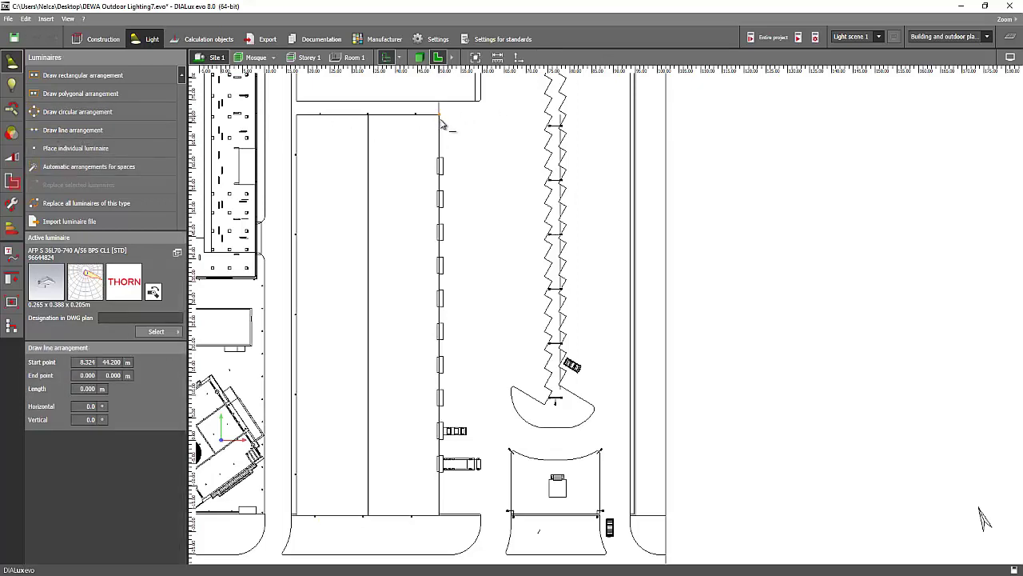
click(442, 517)
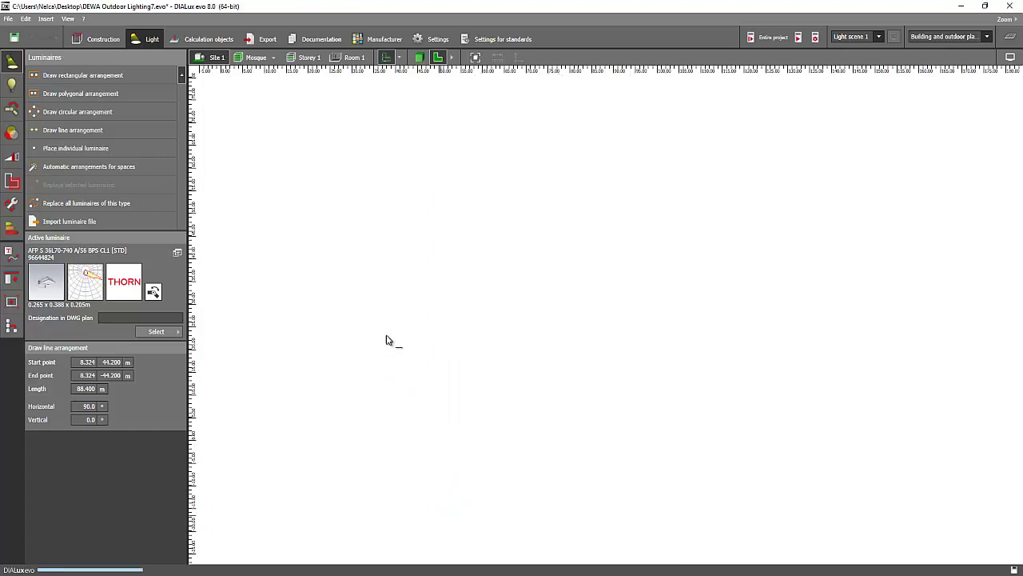
scroll(406, 301, up, 10)
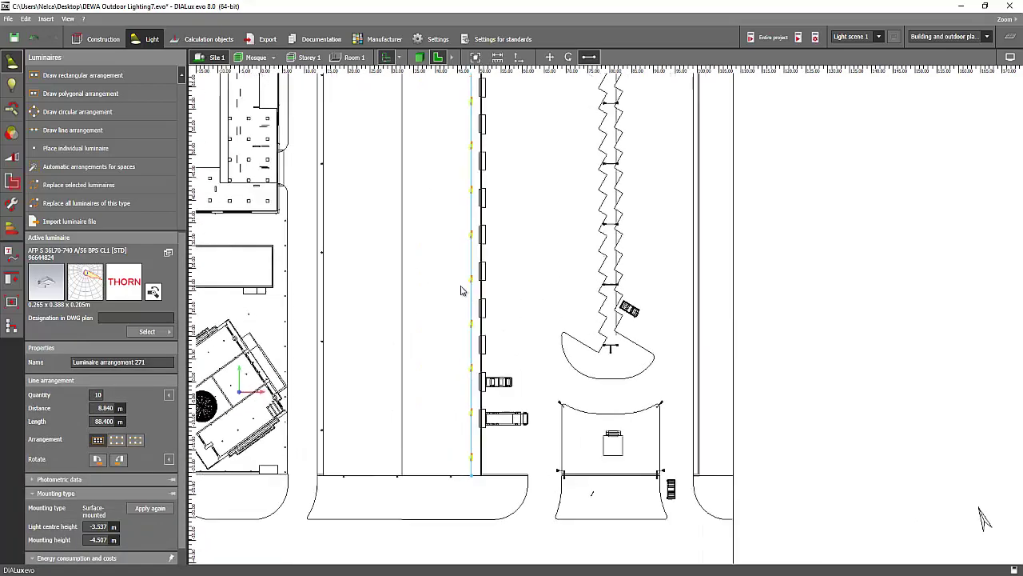
click(118, 459)
- Raise the new floodlight row from below ground in the front elevation and set its mounting height to 10 m
click(452, 57)
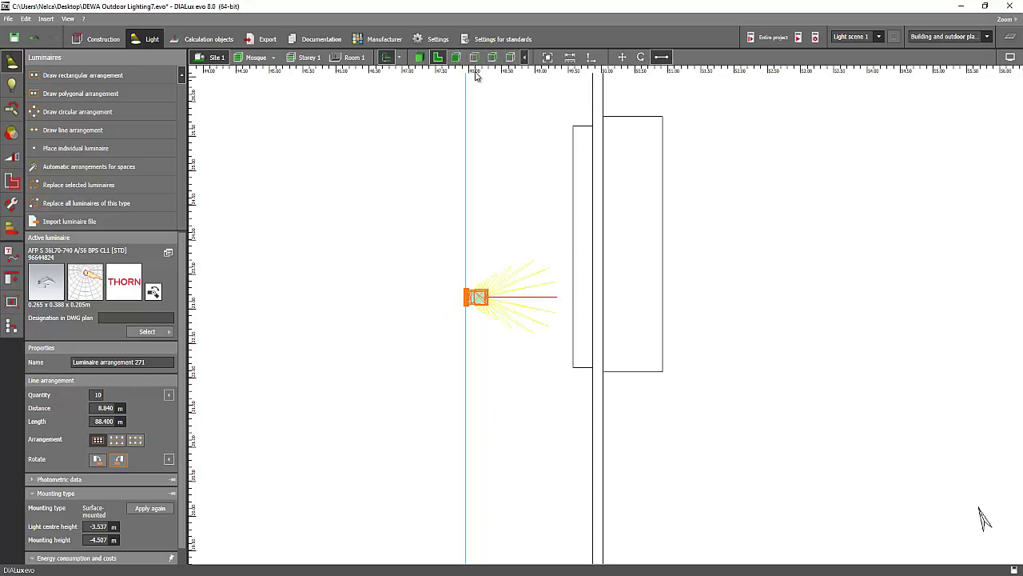
click(457, 58)
scroll(729, 390, up, 10)
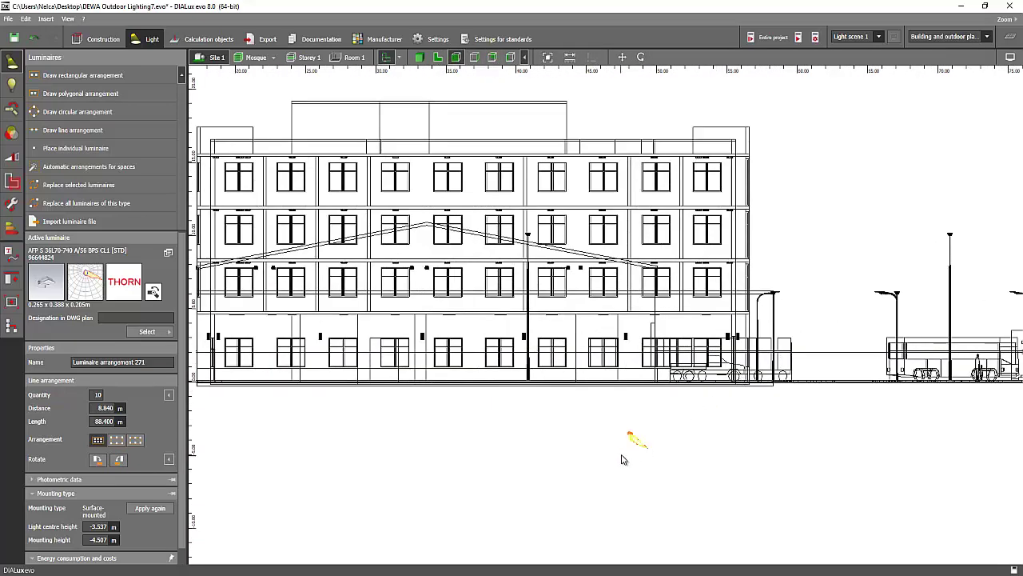
scroll(624, 457, up, 2)
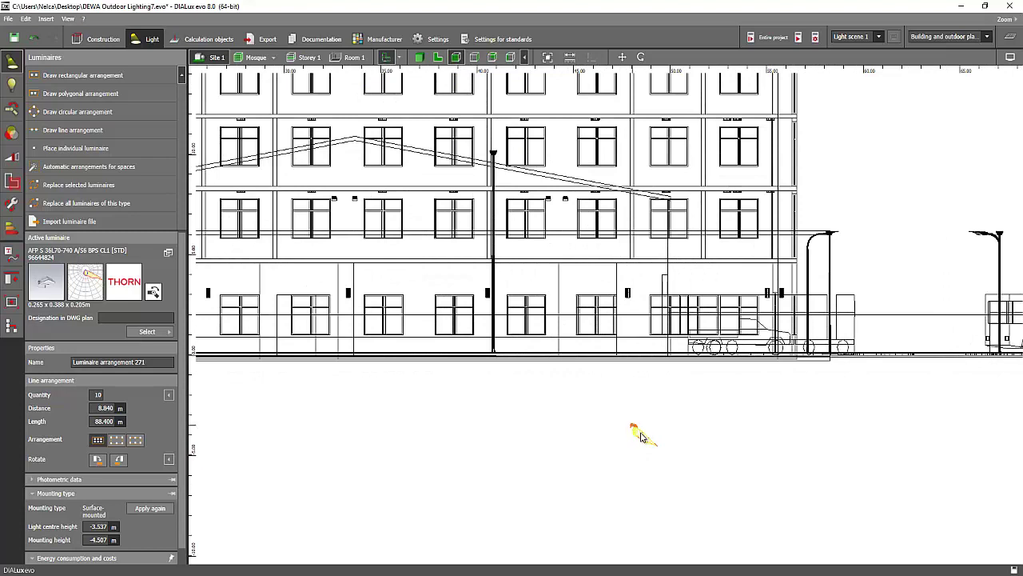
right_click(640, 432)
click(660, 434)
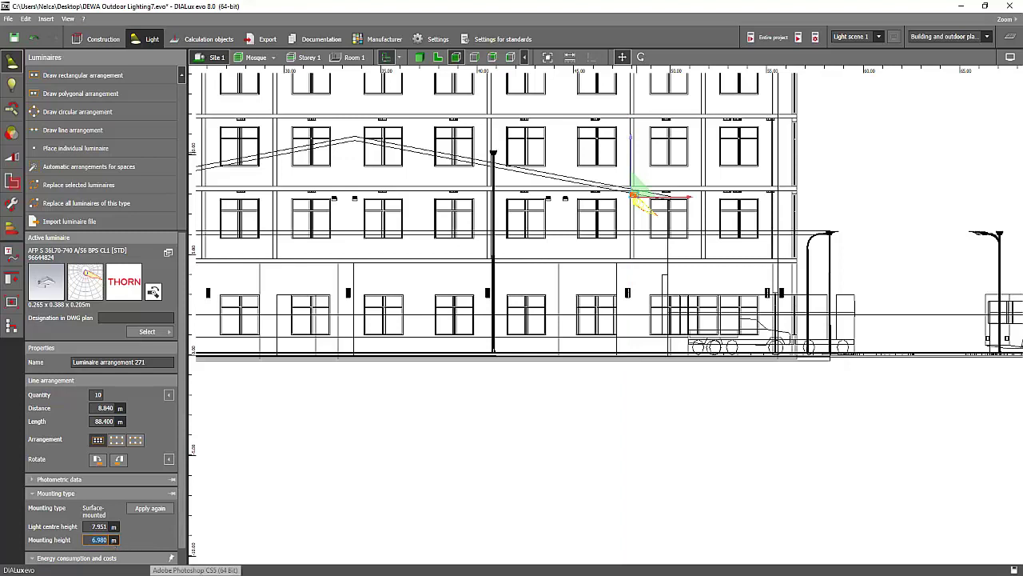
text(10)
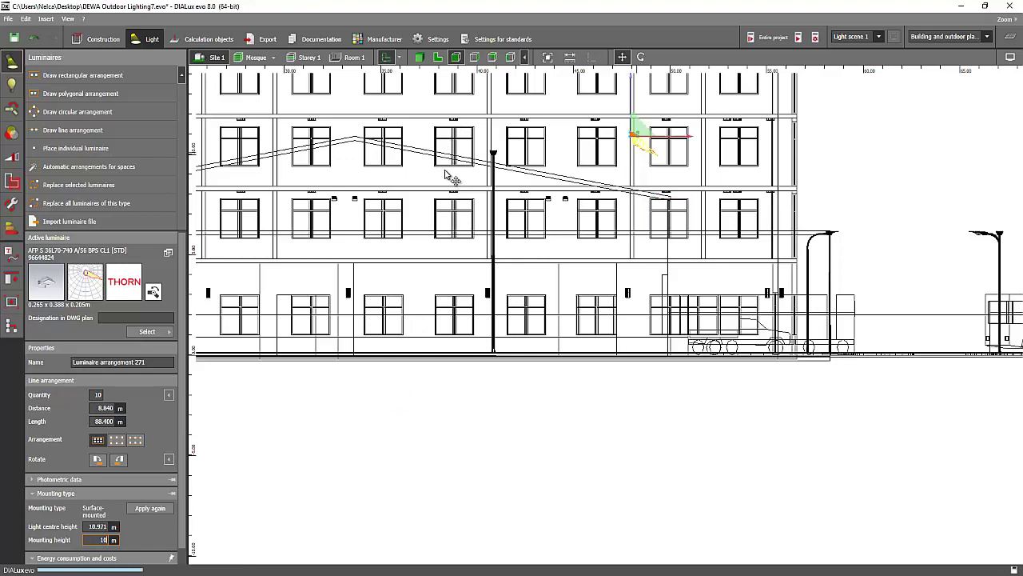
- Check the gable wall lights' mounting height in the 3D view and set the loading-side floodlight row's mounting height to 6.7 m
click(419, 57)
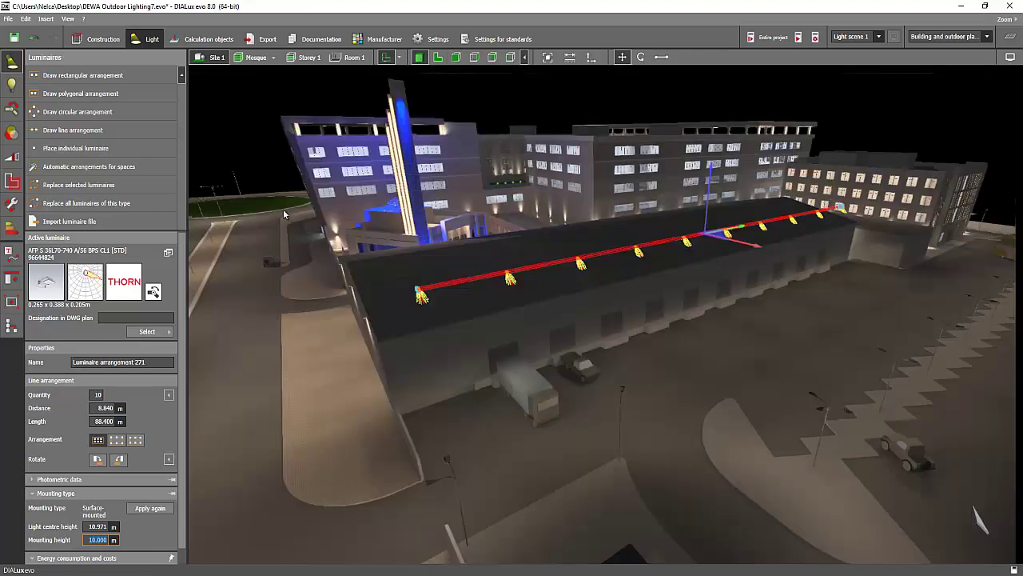
click(283, 209)
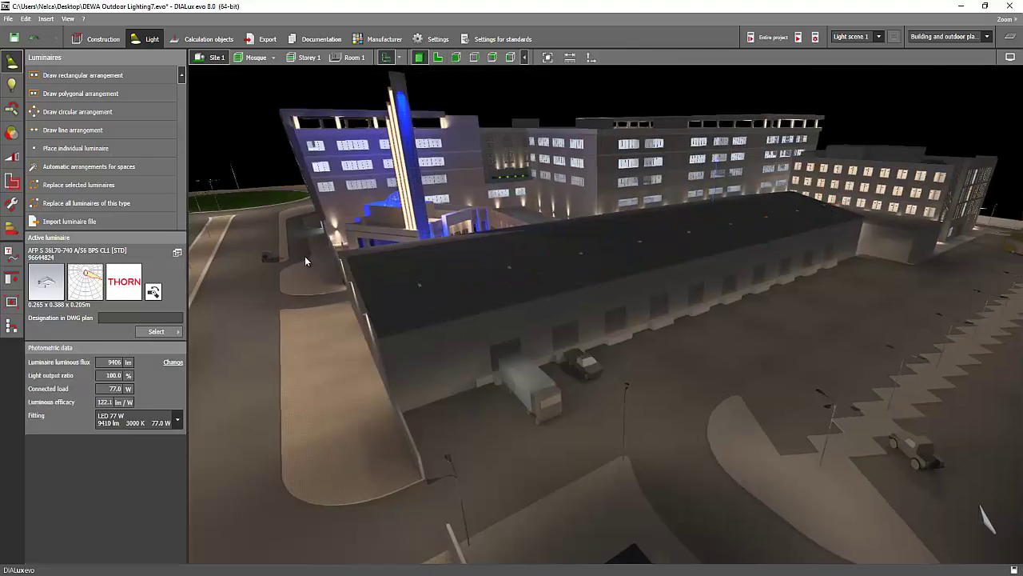
drag(318, 206, 721, 367)
scroll(811, 342, up, 4)
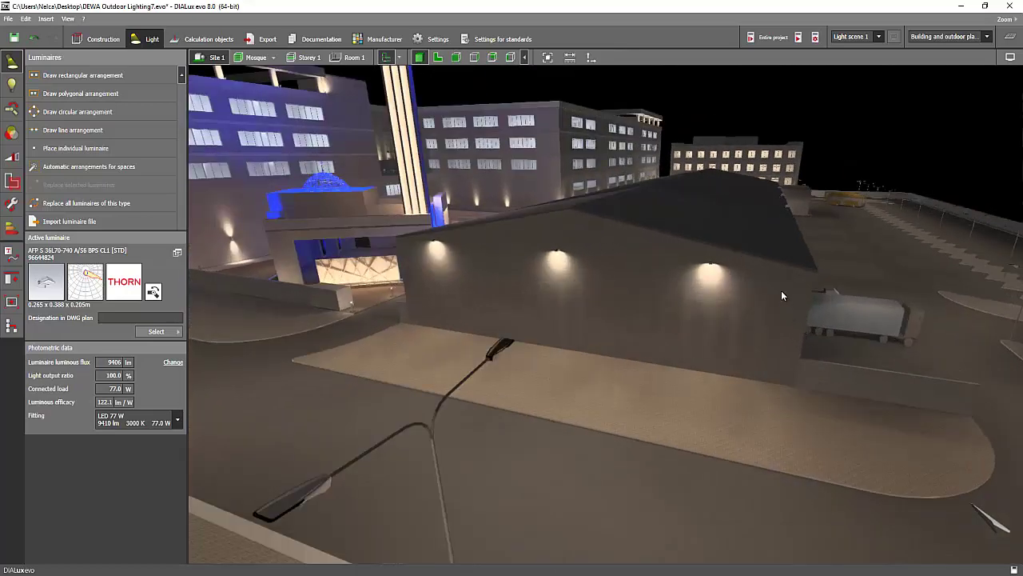
drag(776, 281, 756, 253)
scroll(755, 254, down, 5)
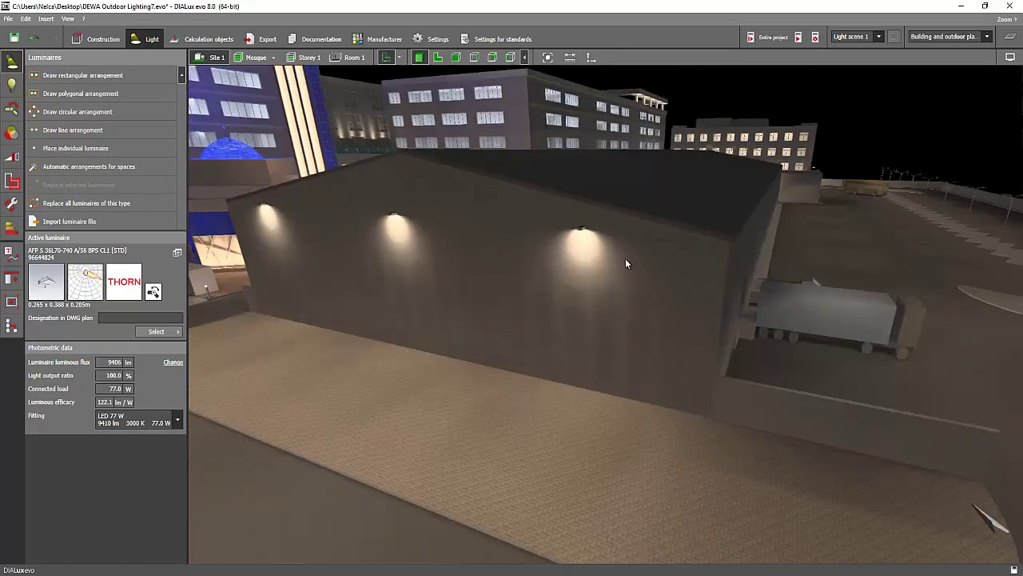
click(582, 232)
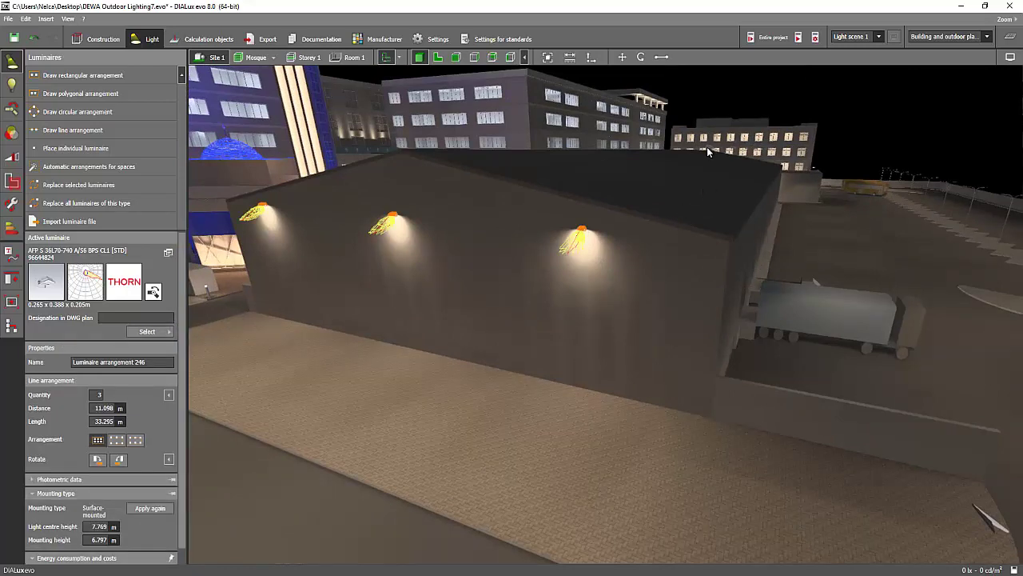
click(705, 166)
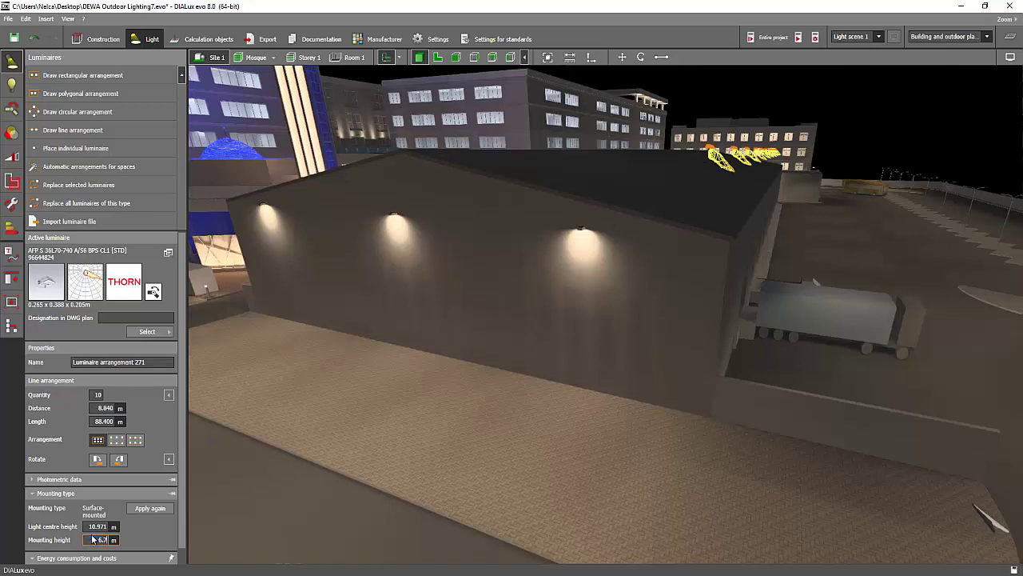
key(Return)
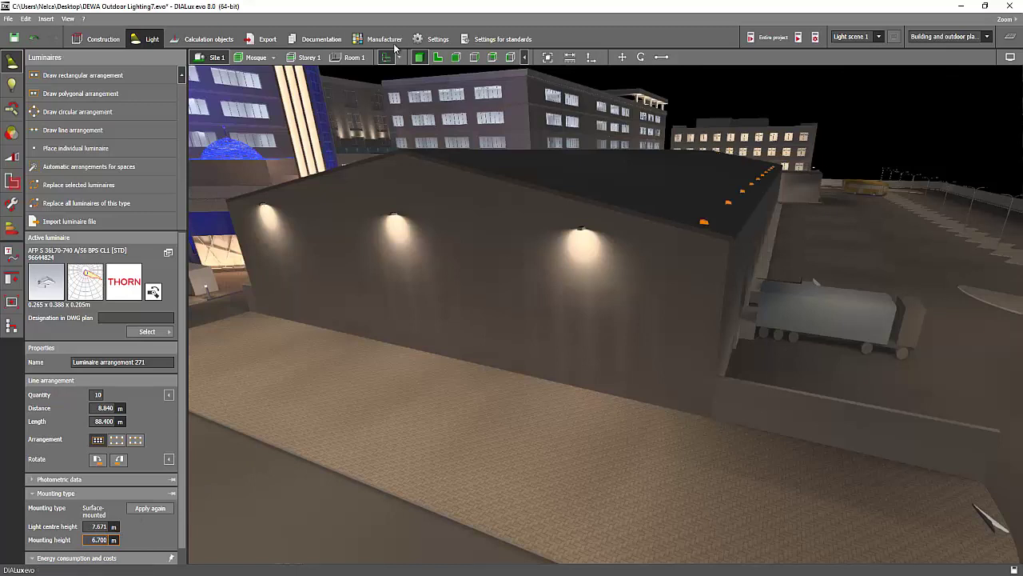
- Move the loading-side floodlight row in plan onto the outer face of the loading-bay wall
click(436, 57)
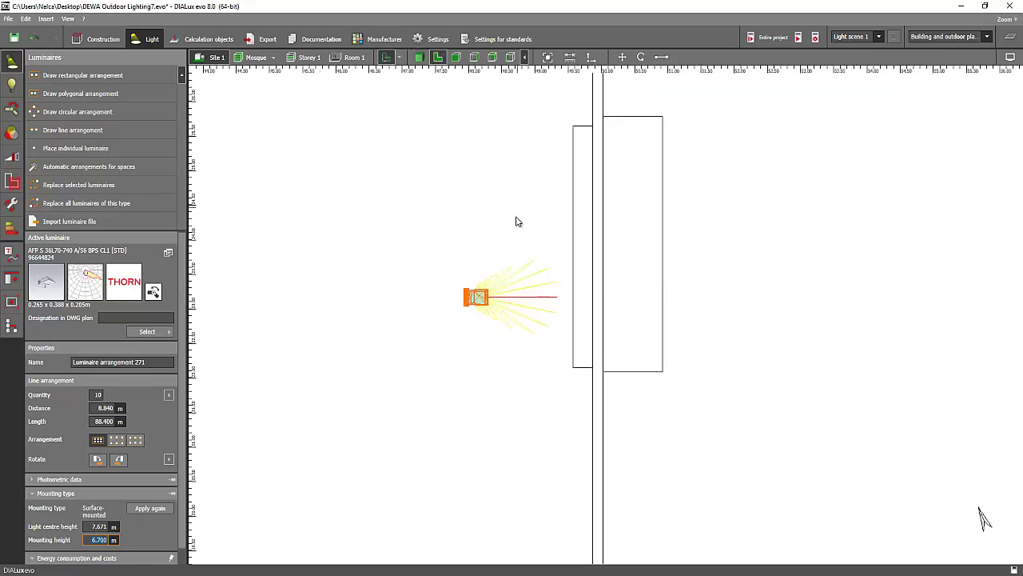
scroll(468, 307, down, 3)
right_click(465, 315)
click(477, 323)
scroll(479, 313, down, 5)
drag(519, 263, 540, 263)
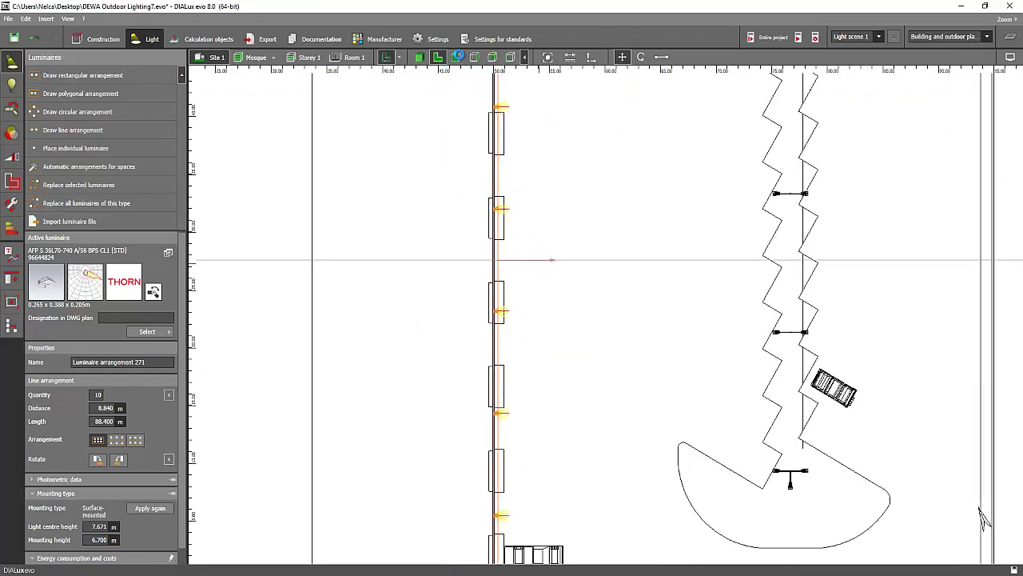
- Raise the floodlight row in the elevation to a mounting height of about 7.6 m and set it against the wall below the roof edge
click(457, 57)
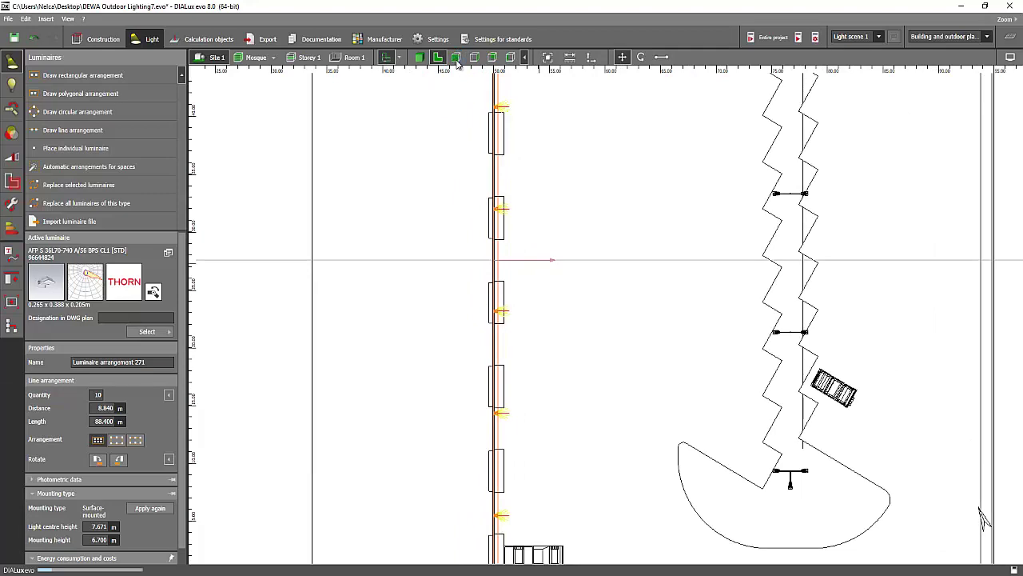
scroll(674, 206, up, 1)
middle_drag(673, 205, 604, 222)
scroll(606, 224, up, 8)
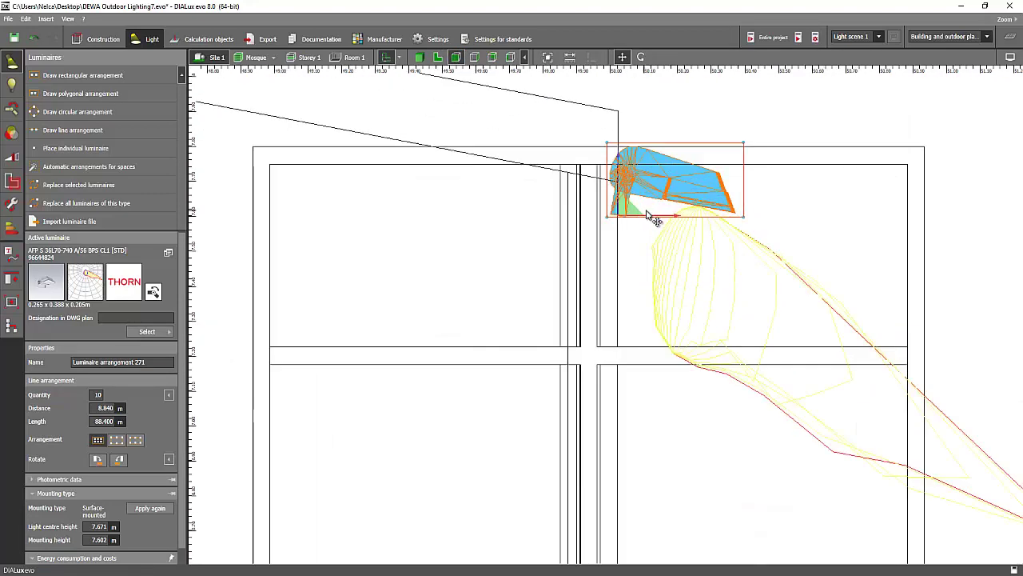
scroll(649, 215, up, 3)
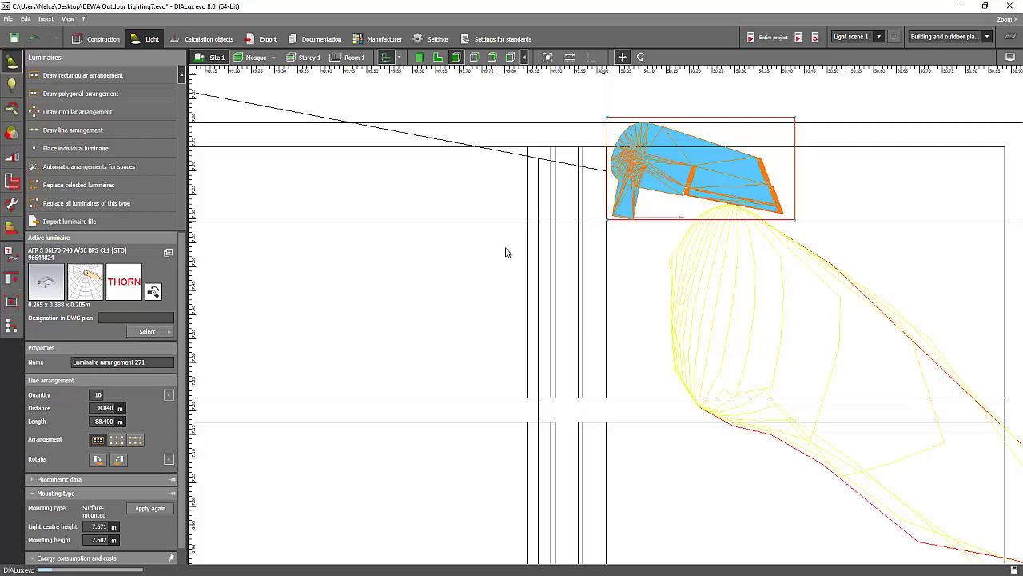
- Try a 5° element rotation about the first axis on the floodlights and reset it to 0
click(168, 459)
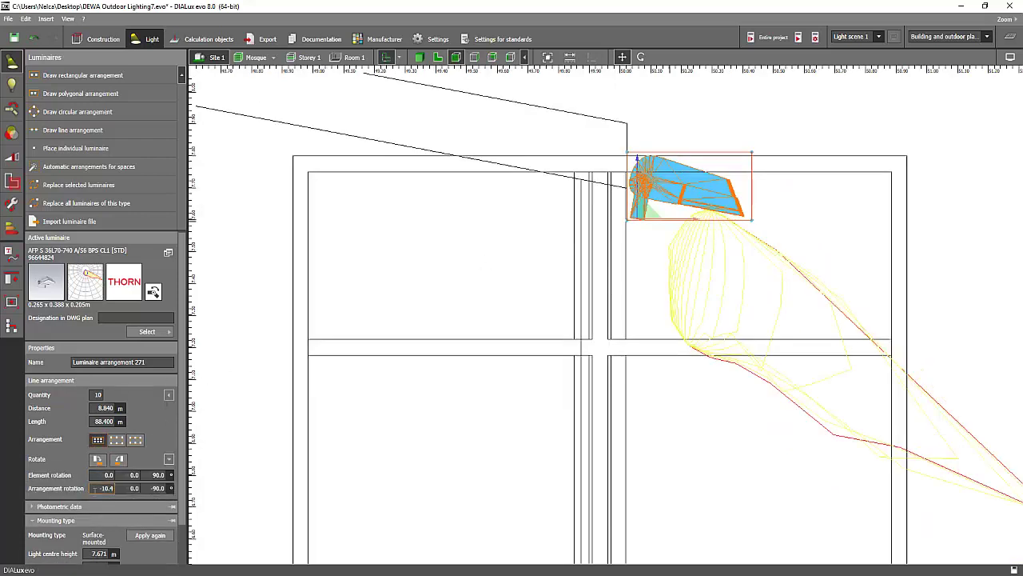
click(95, 474)
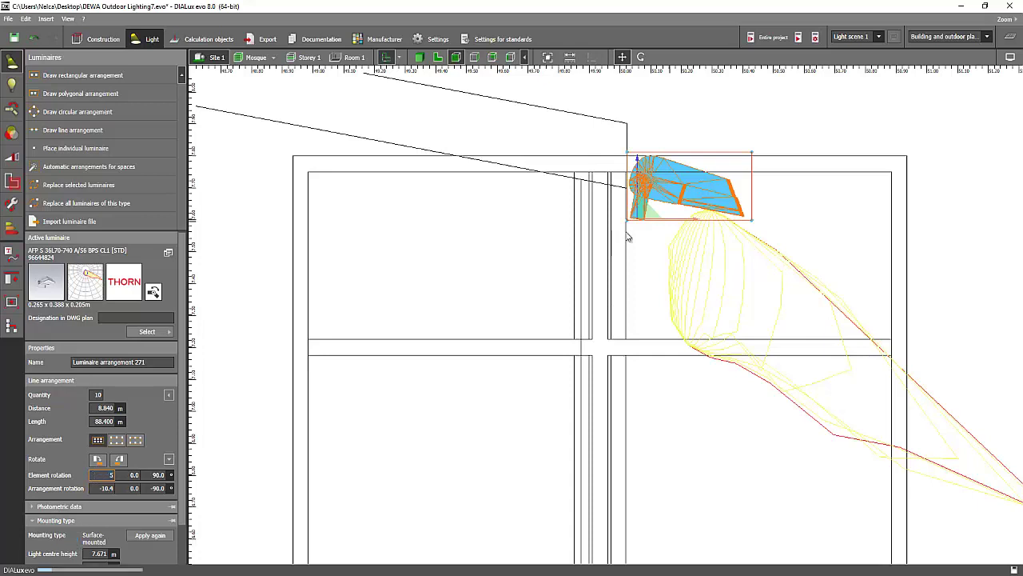
key(BackSpace)
text(0)
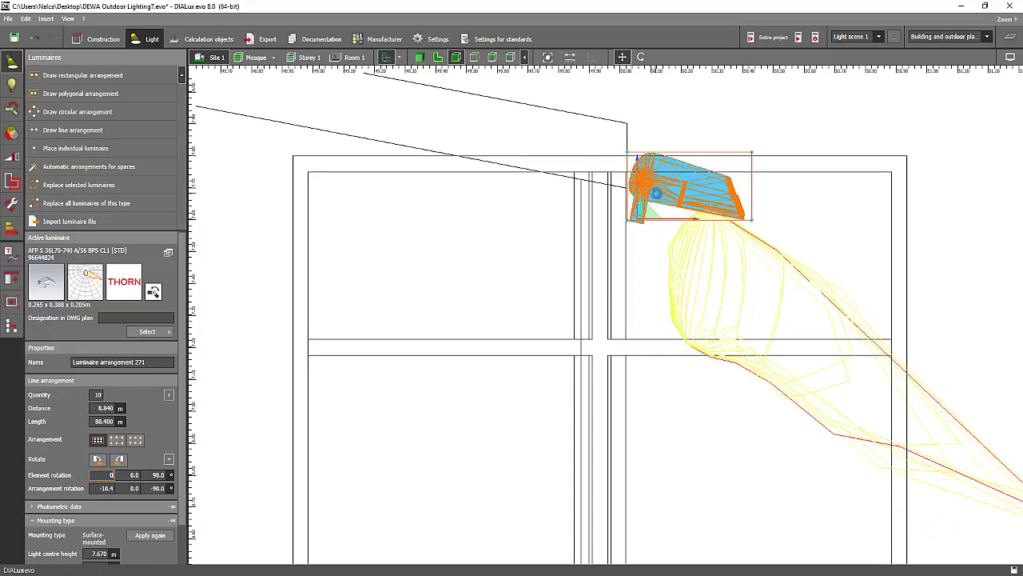
- Rotate the floodlight row in the elevation to an arrangement rotation of about 4.6° about its first axis
right_click(689, 194)
click(700, 212)
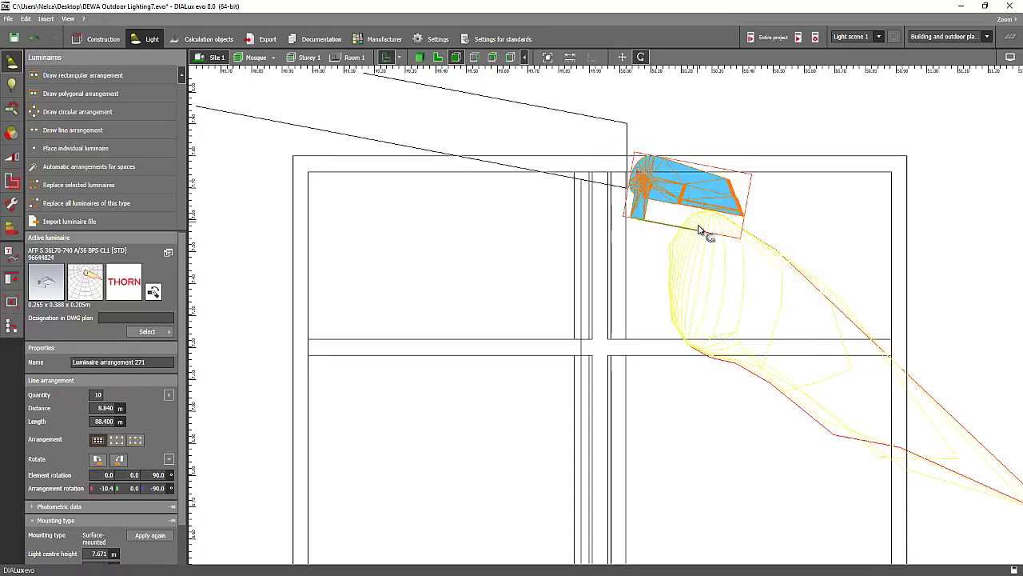
drag(701, 227, 701, 219)
click(708, 217)
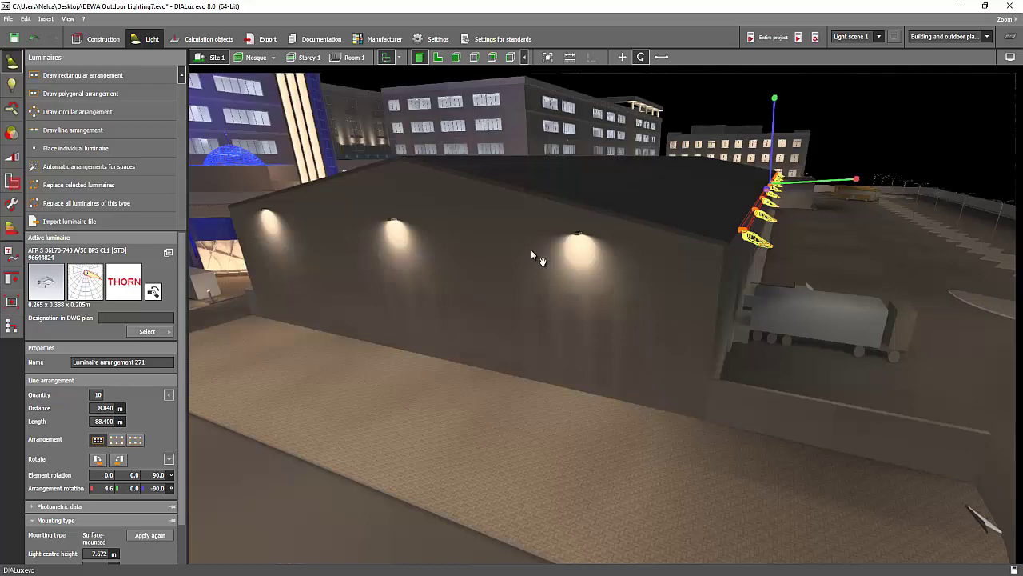
- Inspect the loading-side floodlight row in the 3D view and compare its spacing with that of the gable wall lights
right_drag(509, 257, 792, 166)
drag(705, 302, 314, 404)
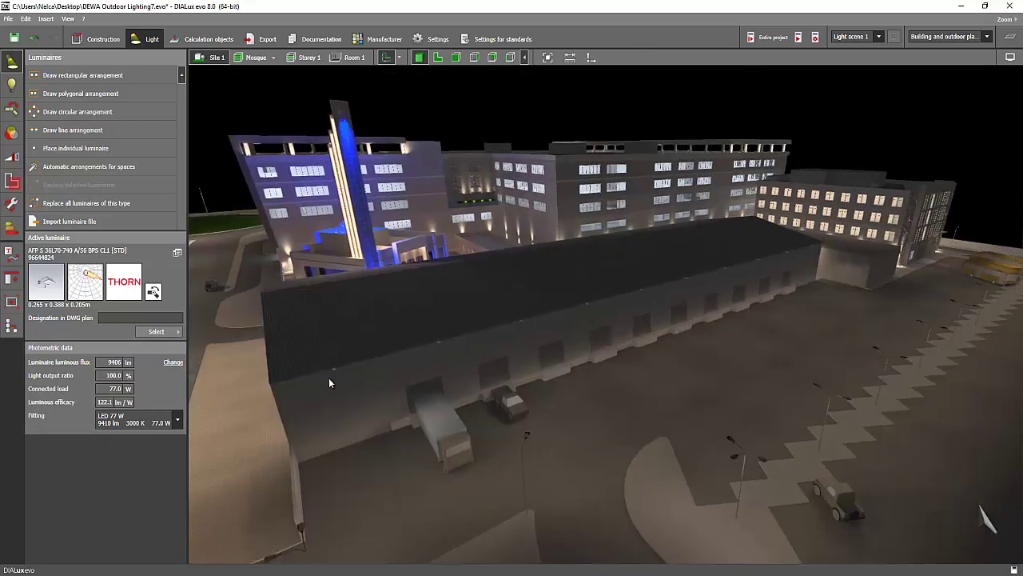
click(337, 382)
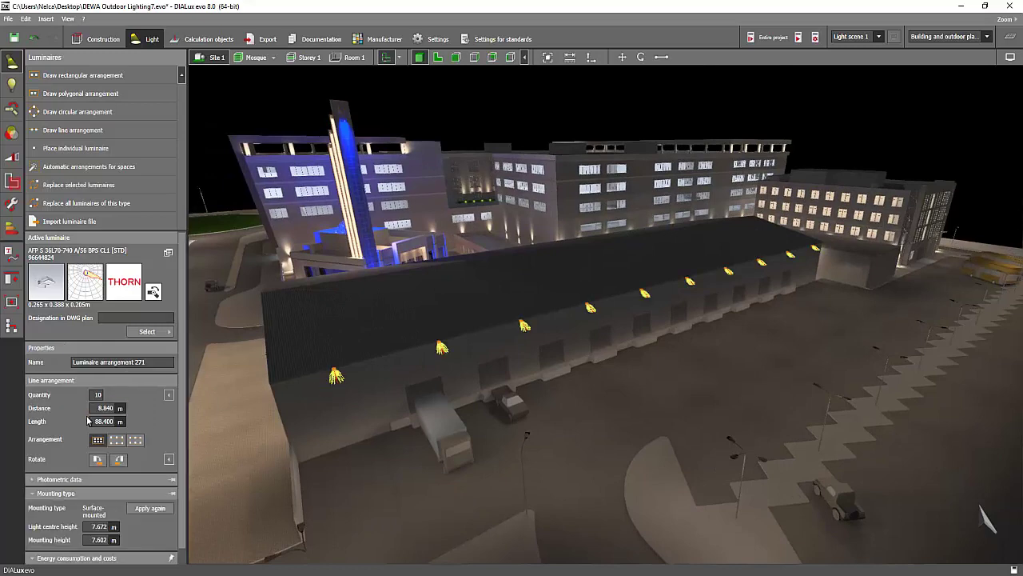
click(93, 409)
right_drag(276, 338, 340, 345)
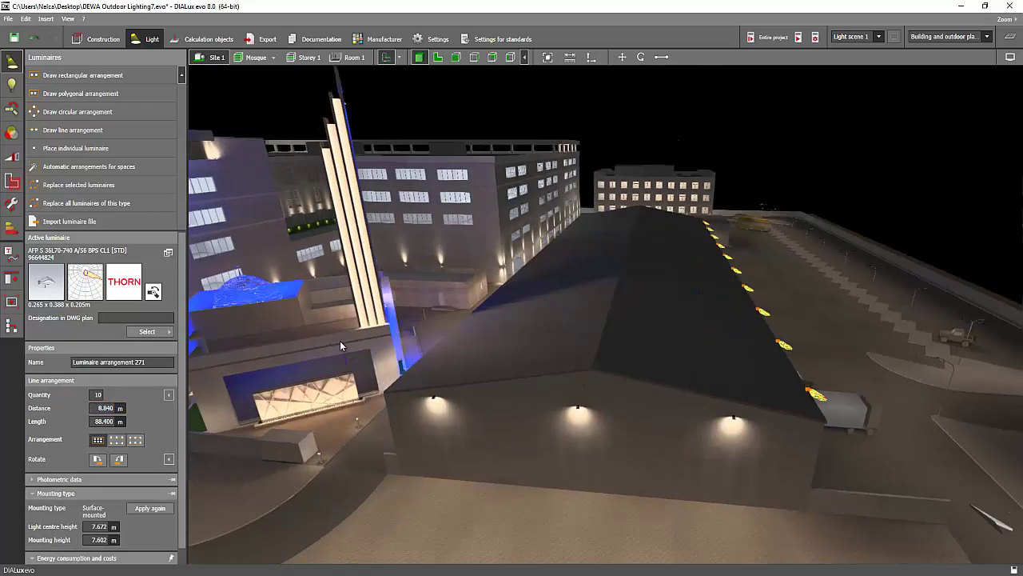
click(581, 411)
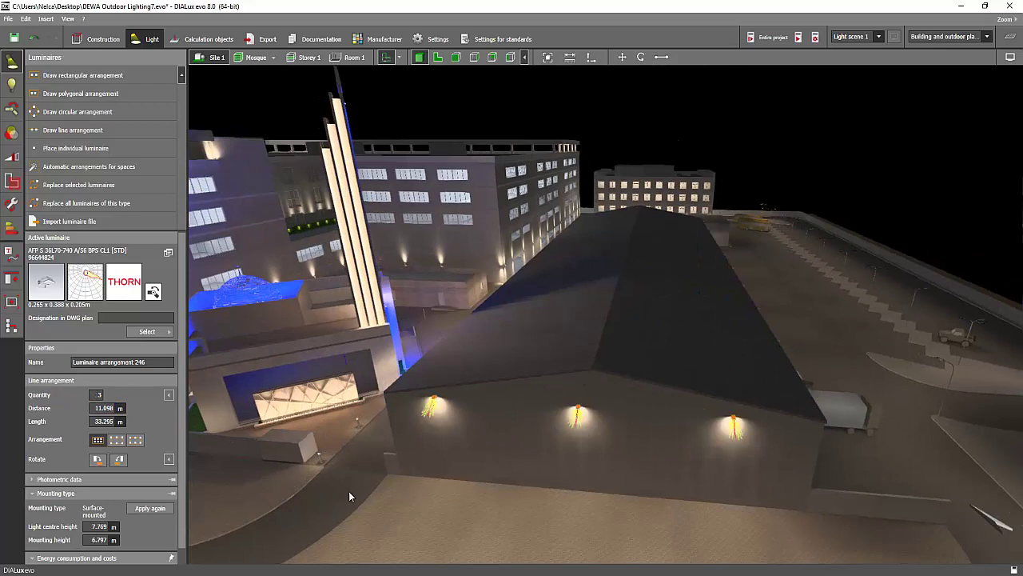
drag(786, 186, 741, 193)
drag(471, 367, 519, 319)
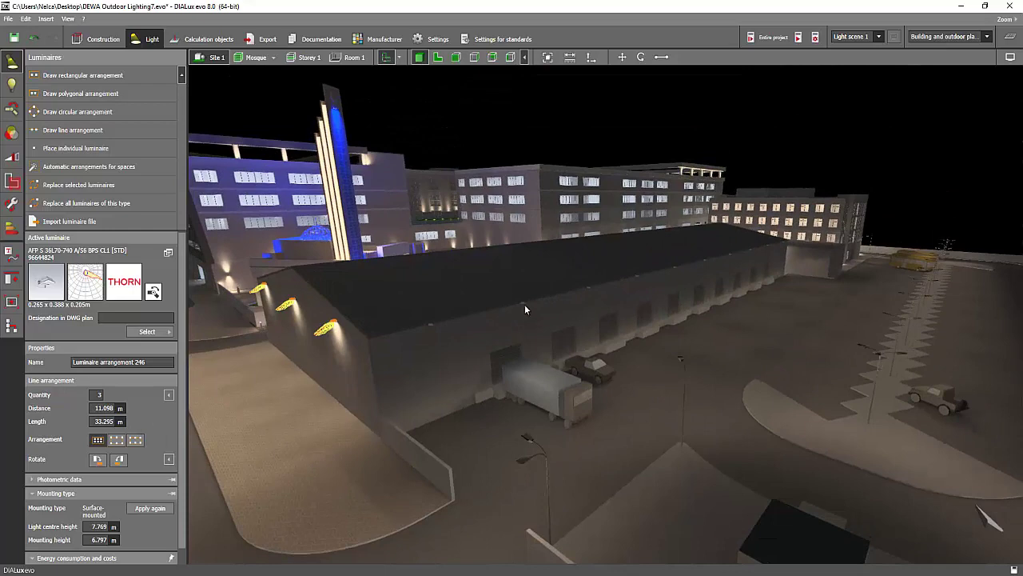
- Set the loading-side row to 9 floodlights spaced 10 m apart, giving a 90 m line
click(103, 407)
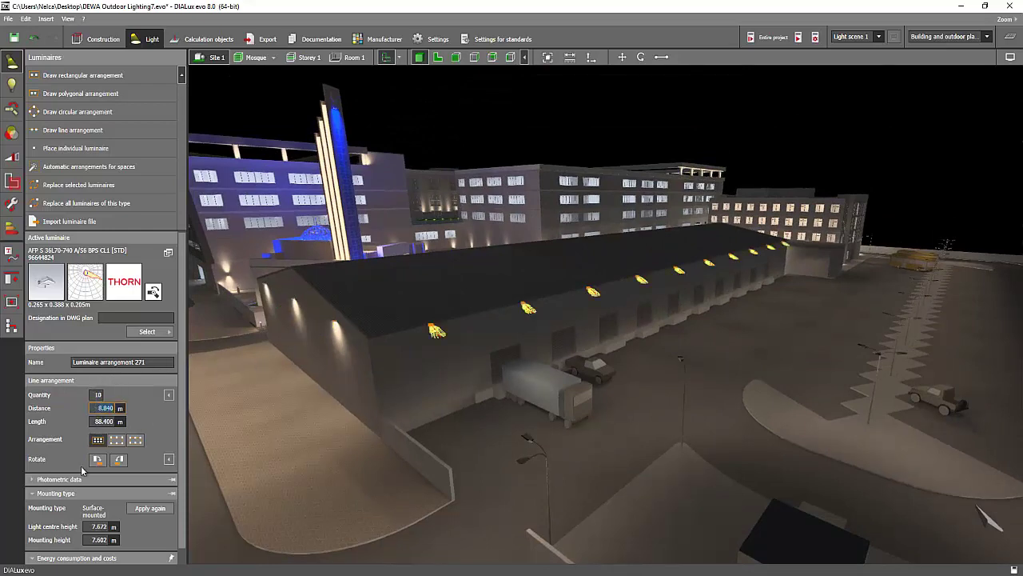
text(10)
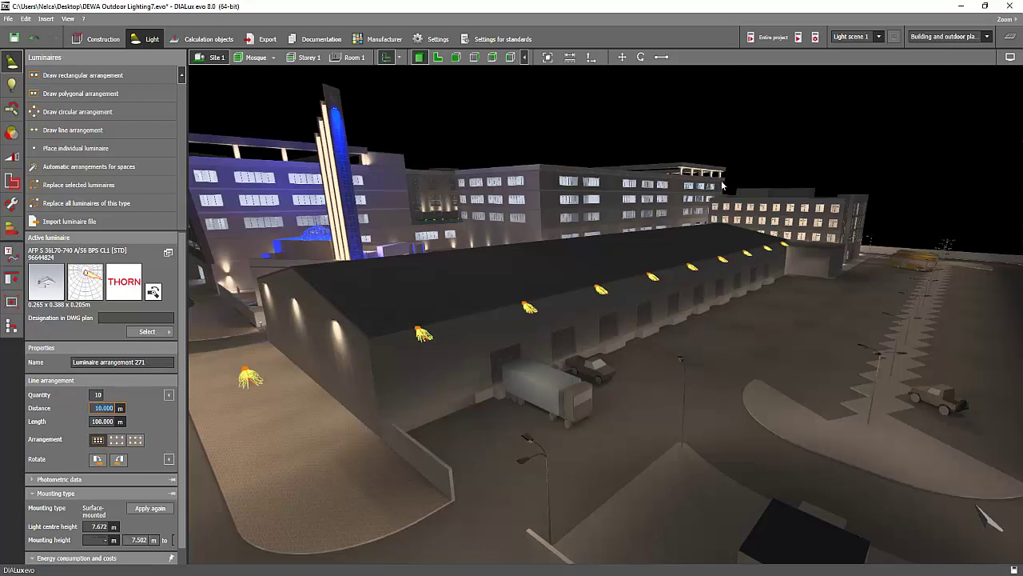
key(shift+Tab)
click(105, 408)
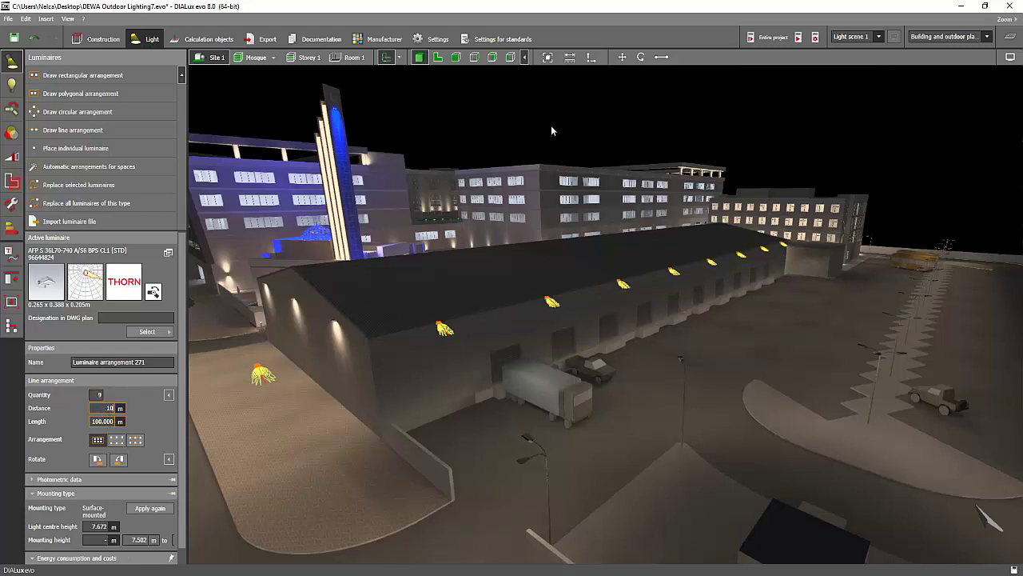
key(Return)
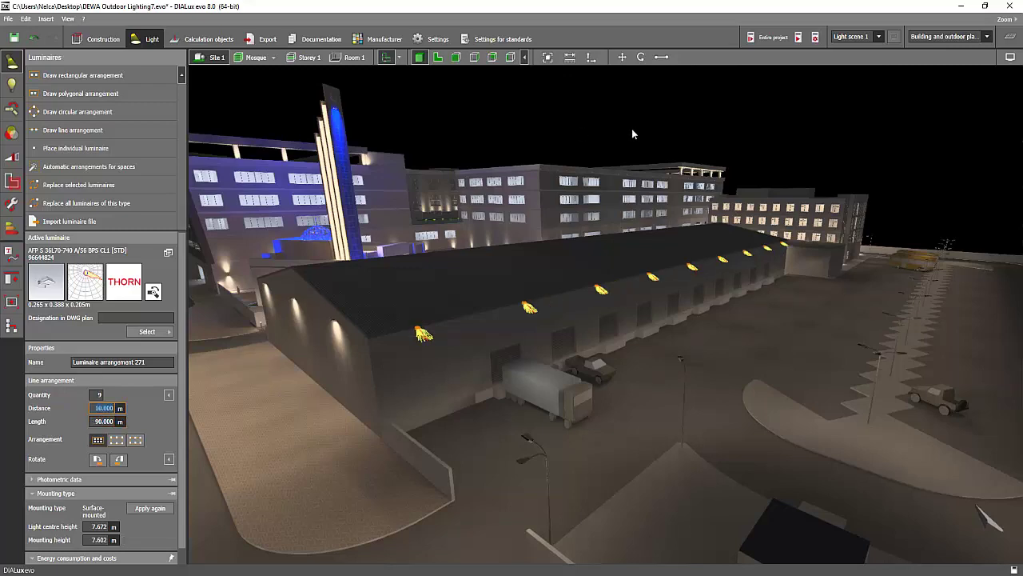
- Set the calculation to Fast mode for the exterior area with only direct light
click(659, 116)
right_drag(660, 119, 761, 56)
click(814, 38)
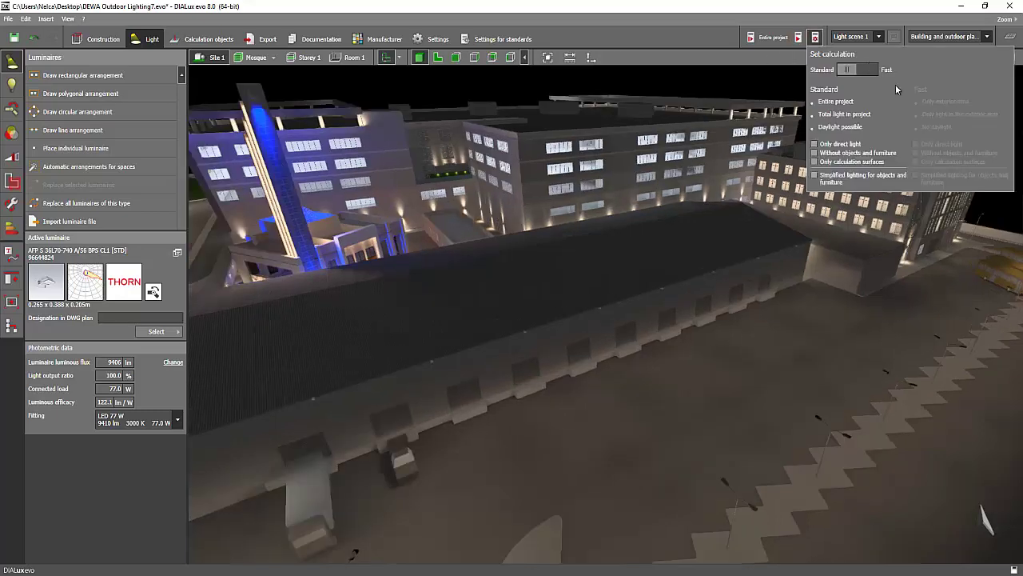
click(867, 69)
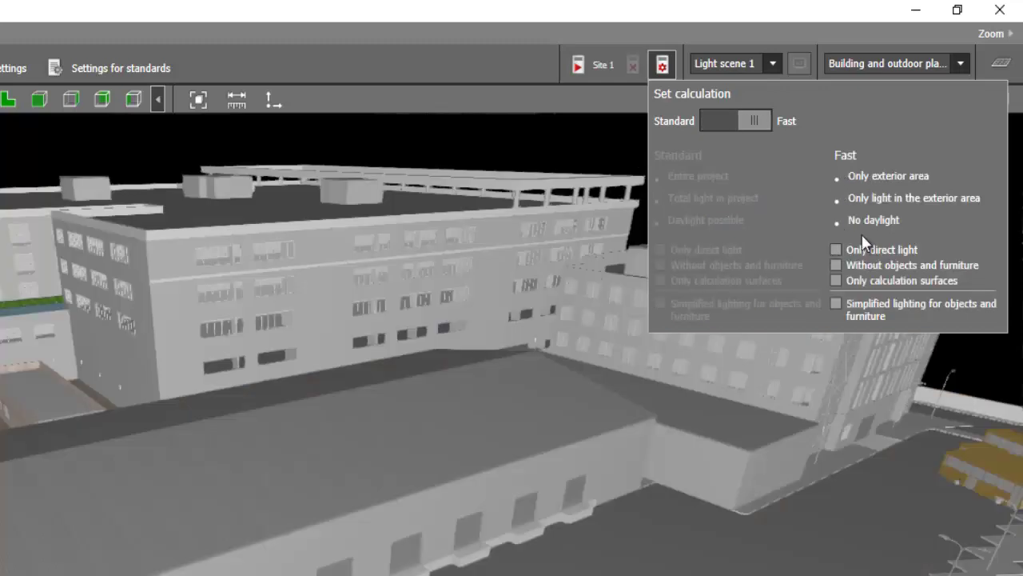
click(836, 249)
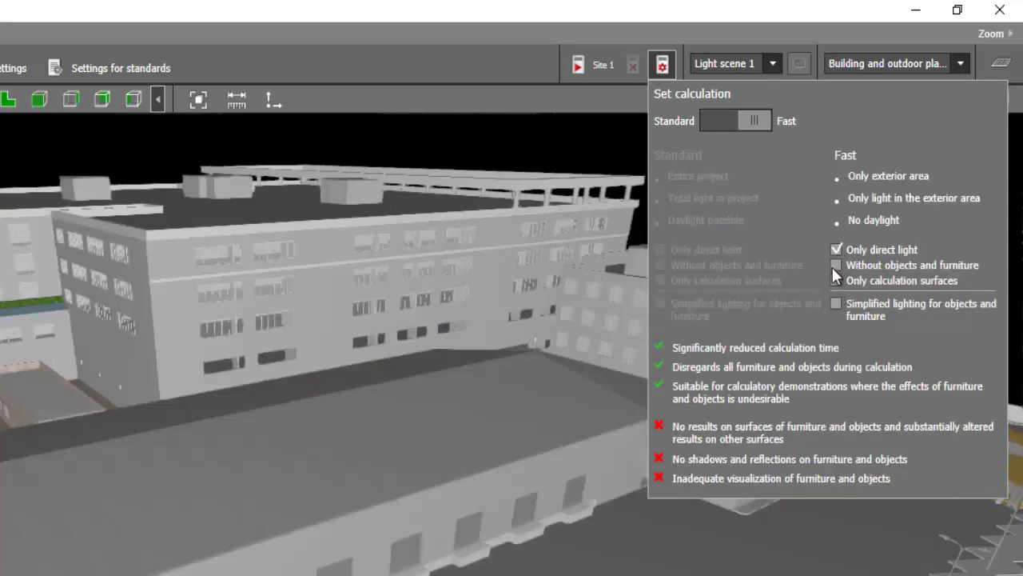